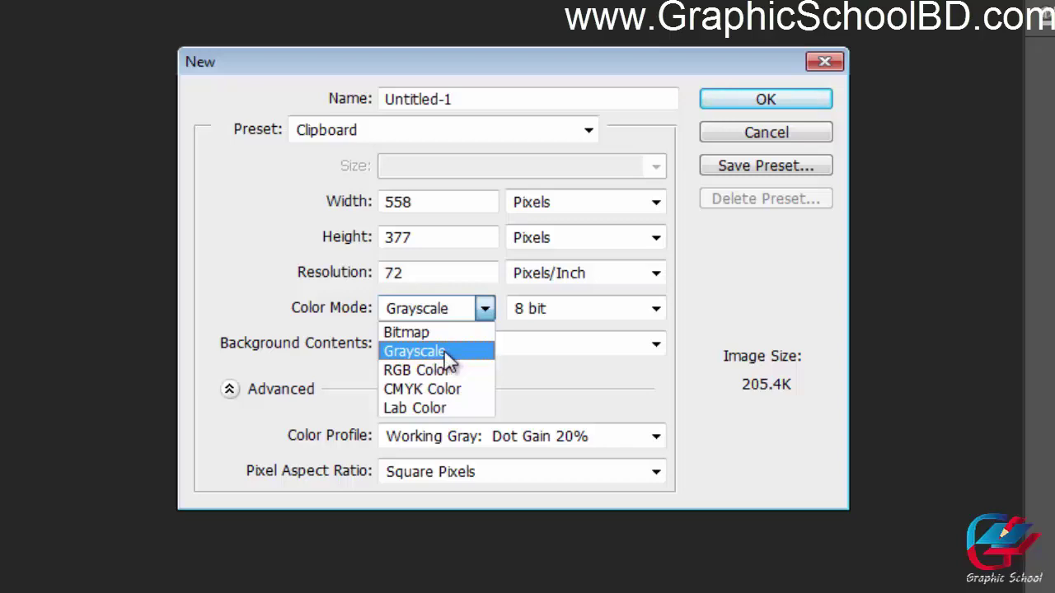
Create a new 558 × 377 pixel Grayscale document at 72 pixels/inch and place its window near the middle of the workspace.
{"action": "left_click", "coordinate": [445, 353]}
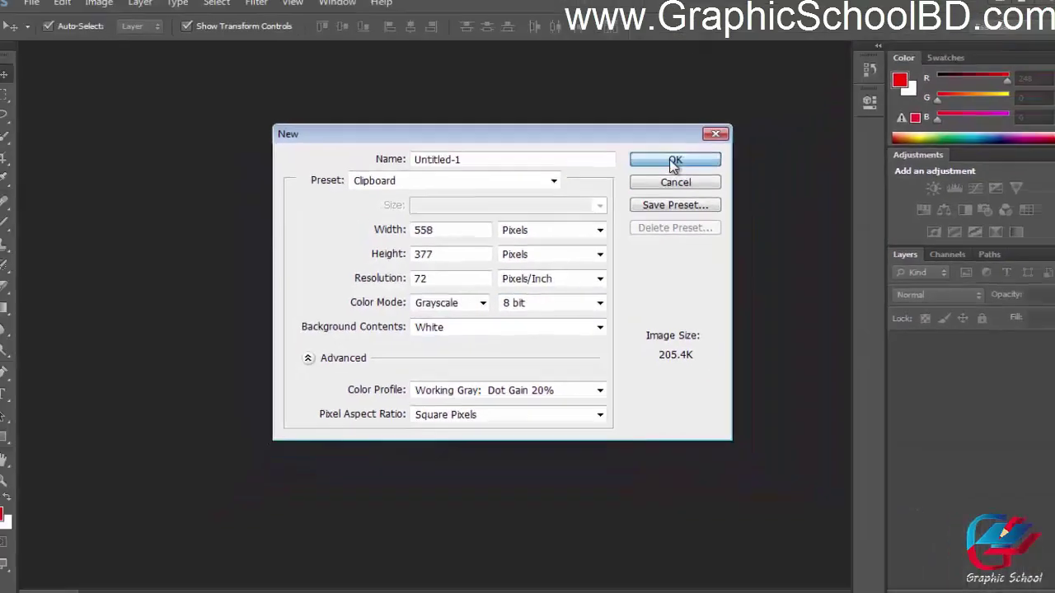
{"action": "left_click", "coordinate": [764, 100]}
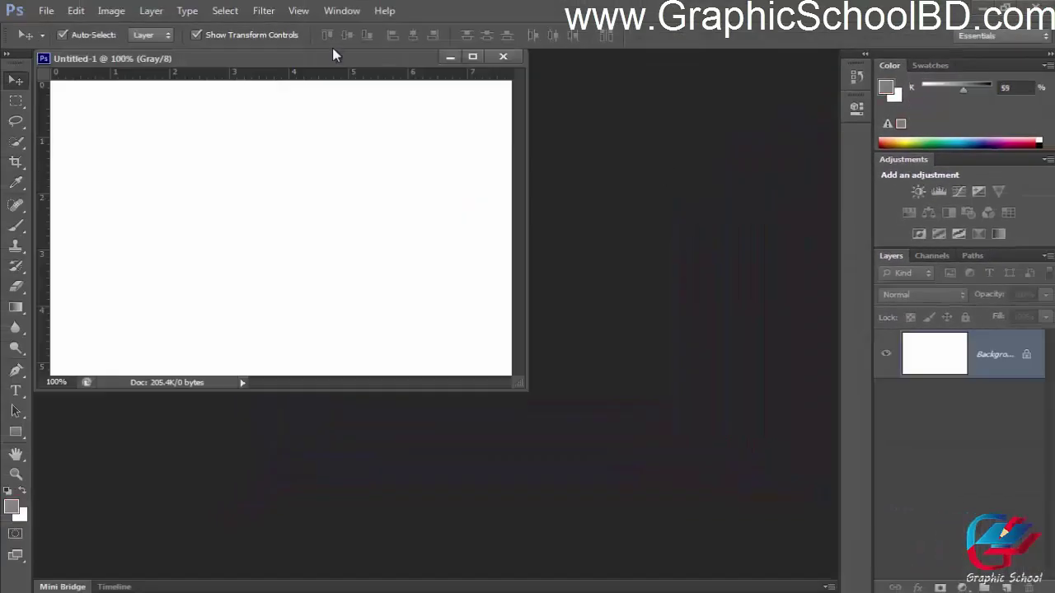
{"action": "left_click_drag", "start_coordinate": [358, 59], "coordinate": [519, 152]}
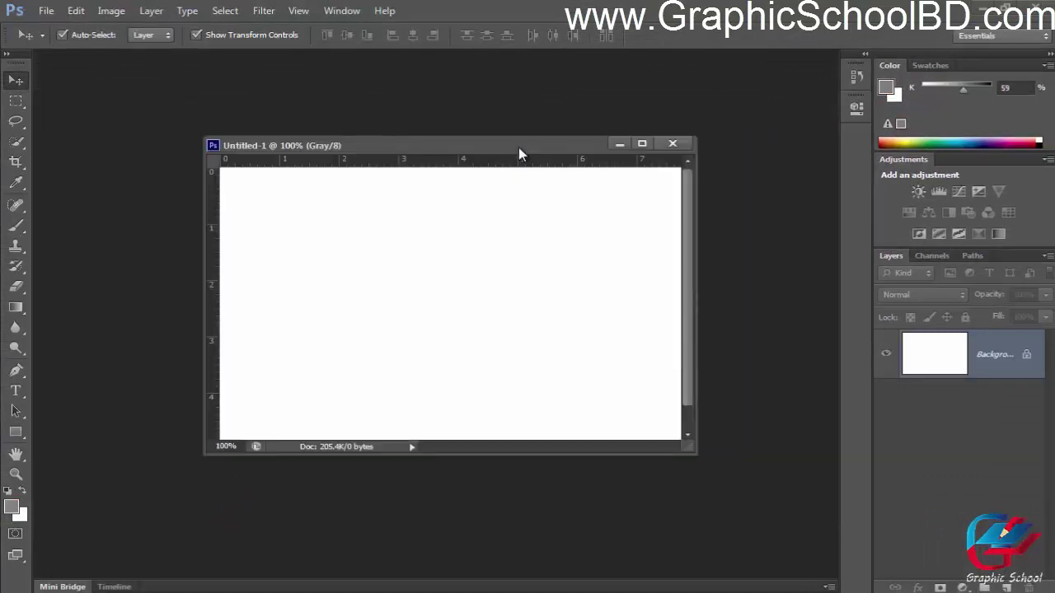
Open the thumbnail JPEG from the Desktop and place its window beside the grayscale document.
{"action": "key", "text": "ctrl+o"}
{"action": "left_click", "coordinate": [628, 318]}
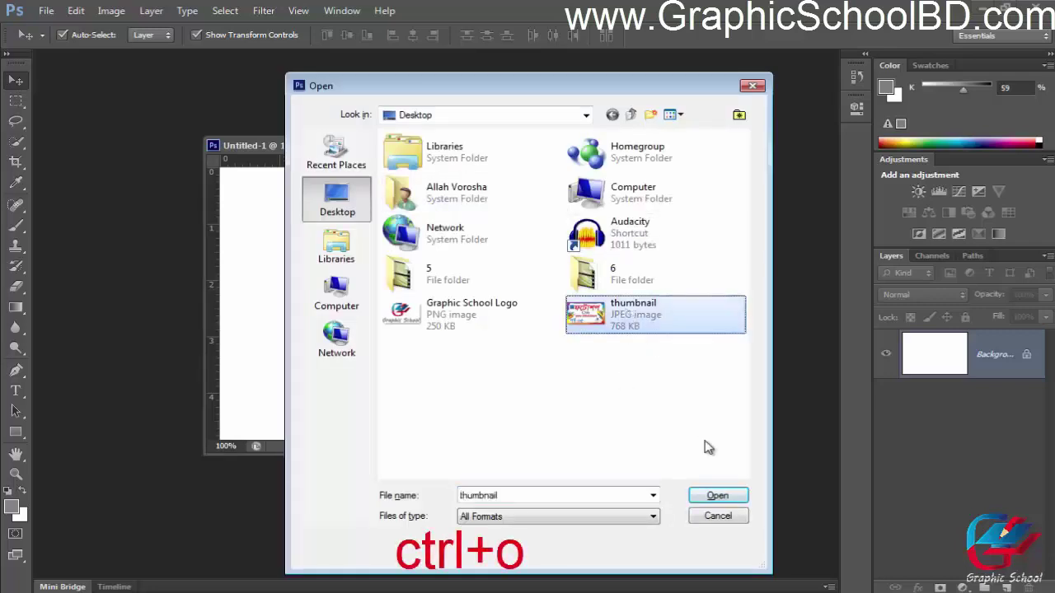
{"action": "left_click", "coordinate": [714, 497]}
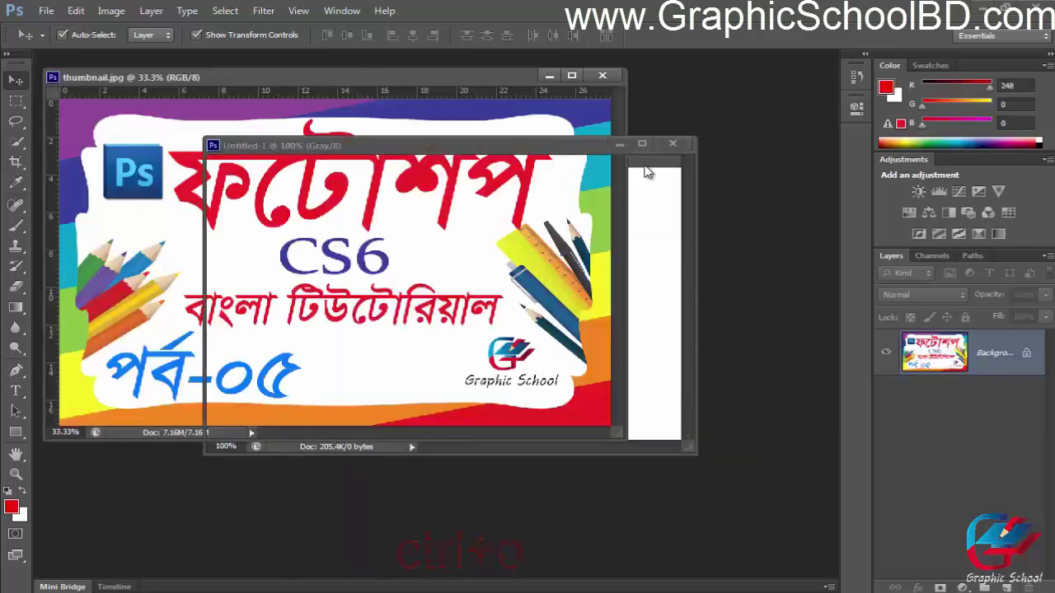
{"action": "left_click_drag", "start_coordinate": [371, 83], "coordinate": [650, 207]}
{"action": "left_click", "coordinate": [596, 231]}
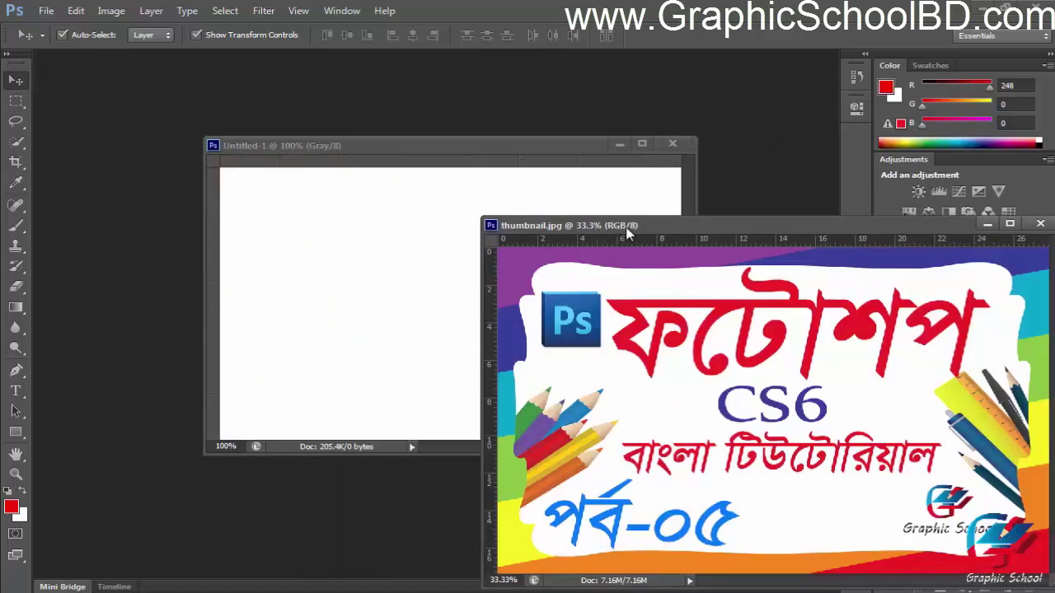
{"action": "left_click_drag", "start_coordinate": [666, 232], "coordinate": [681, 232]}
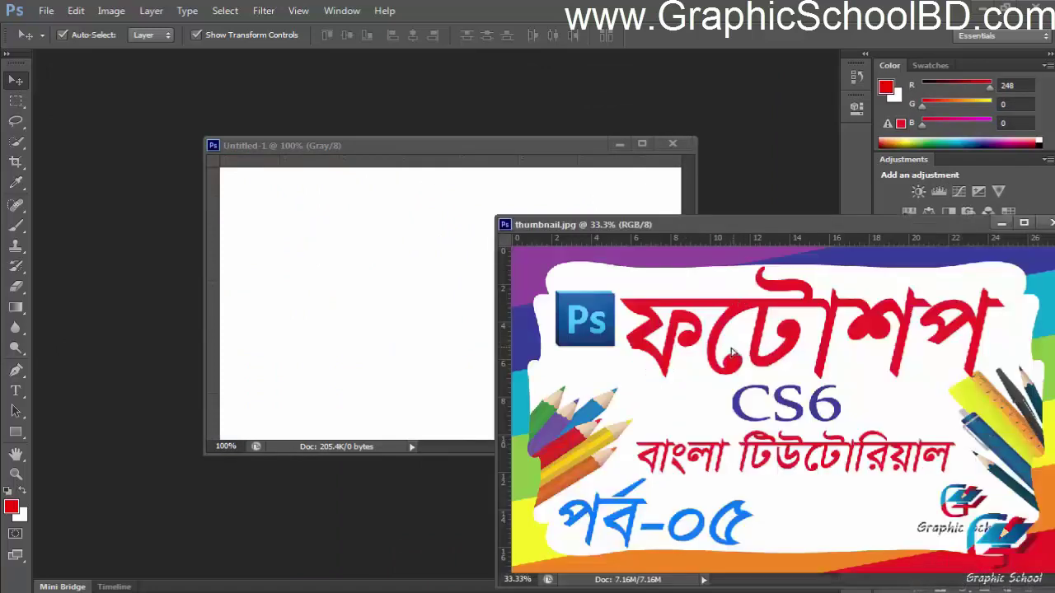
Copy the thumbnail image into the grayscale document as a new layer.
{"action": "left_click", "coordinate": [697, 337]}
{"action": "left_click", "coordinate": [547, 239]}
{"action": "left_click_drag", "start_coordinate": [610, 320], "coordinate": [416, 247]}
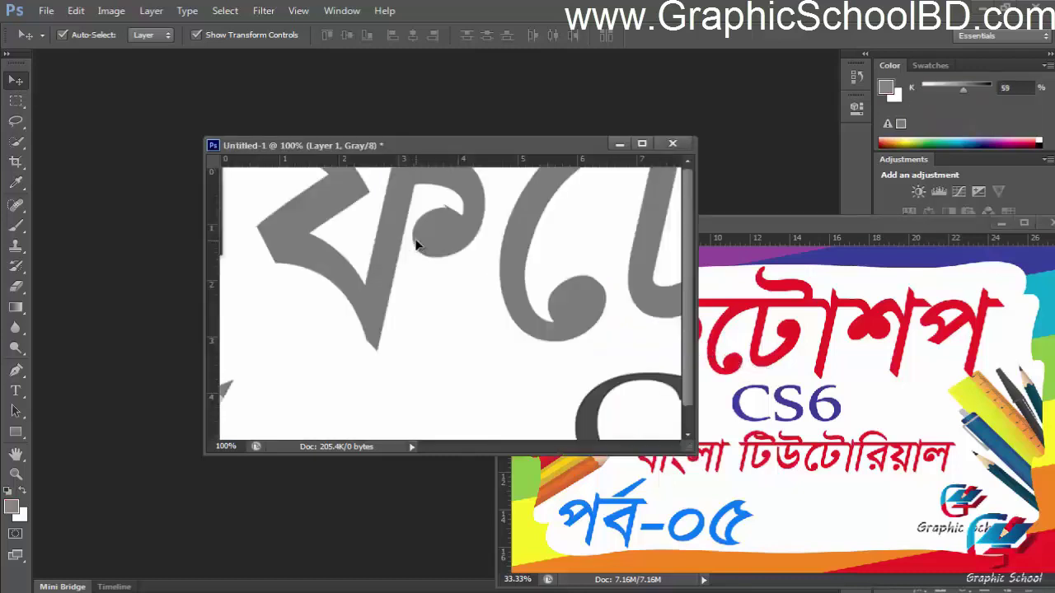
Scale the pasted thumbnail layer to about 28.7% and position it along the bottom edge of the canvas, covering its full width.
{"action": "scroll", "coordinate": [416, 248], "scroll_direction": "down", "scroll_amount": 5}
{"action": "key", "text": "ctrl+t"}
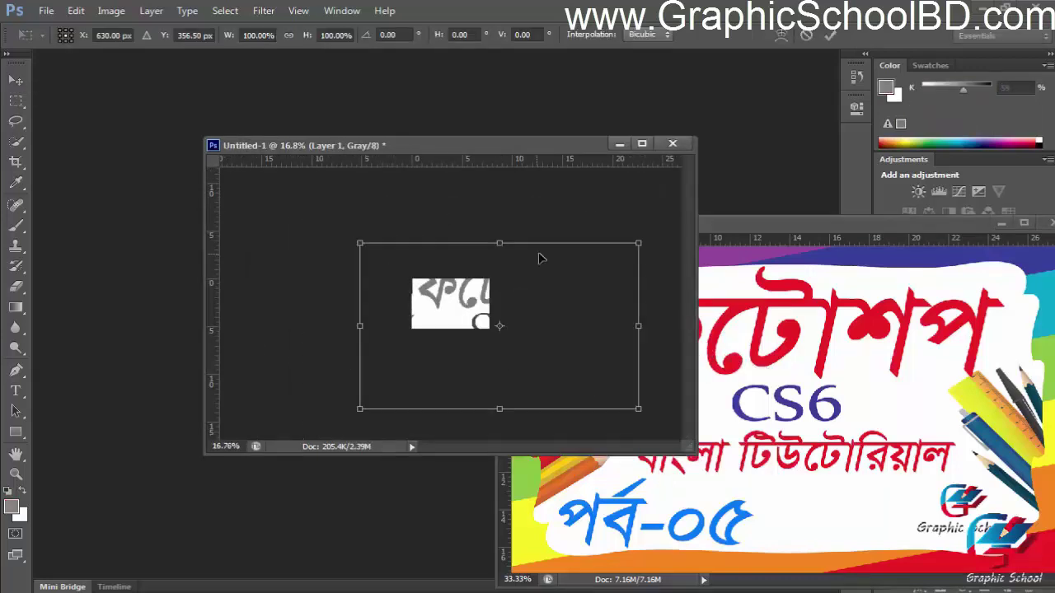
{"action": "left_click_drag", "start_coordinate": [637, 244], "coordinate": [546, 295]}
{"action": "scroll", "coordinate": [449, 294], "scroll_direction": "up", "scroll_amount": 3}
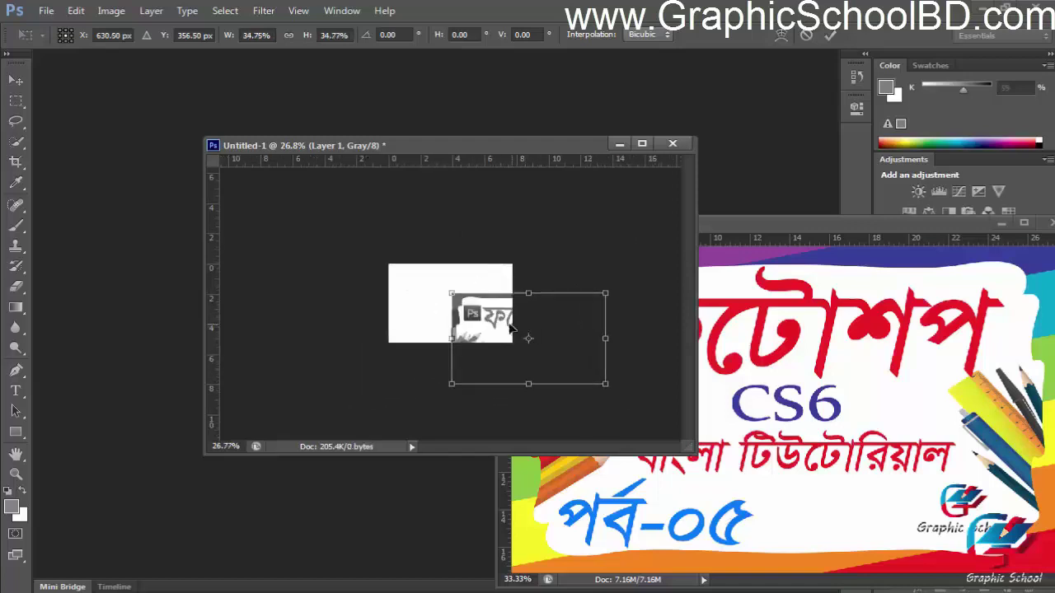
{"action": "left_click_drag", "start_coordinate": [511, 325], "coordinate": [428, 287]}
{"action": "scroll", "coordinate": [484, 274], "scroll_direction": "up", "scroll_amount": 2}
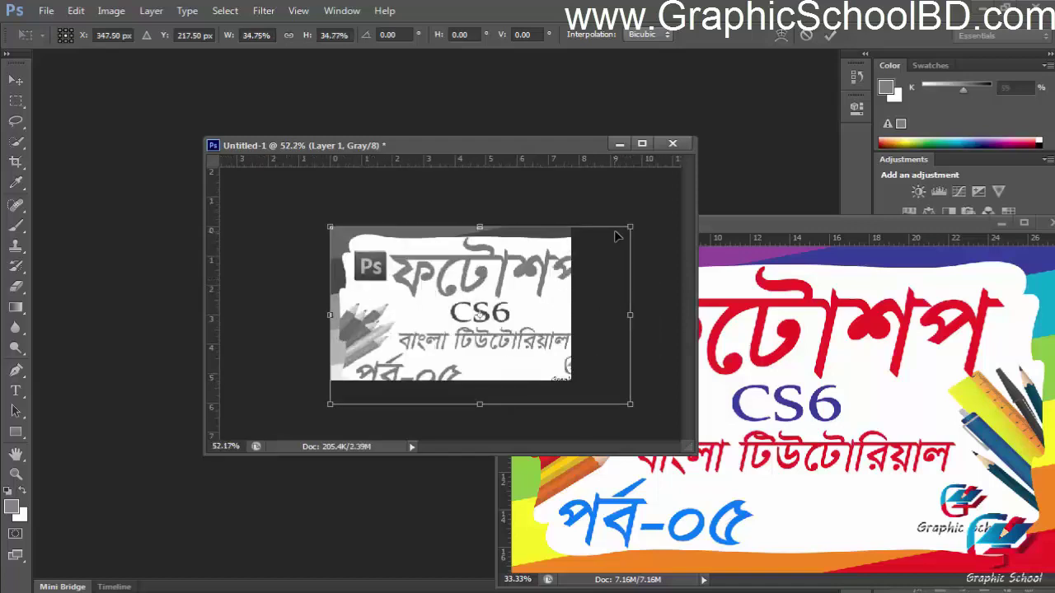
{"action": "left_click_drag", "start_coordinate": [630, 228], "coordinate": [554, 272]}
{"action": "left_click_drag", "start_coordinate": [487, 307], "coordinate": [487, 262]}
{"action": "scroll", "coordinate": [459, 260], "scroll_direction": "up", "scroll_amount": 2}
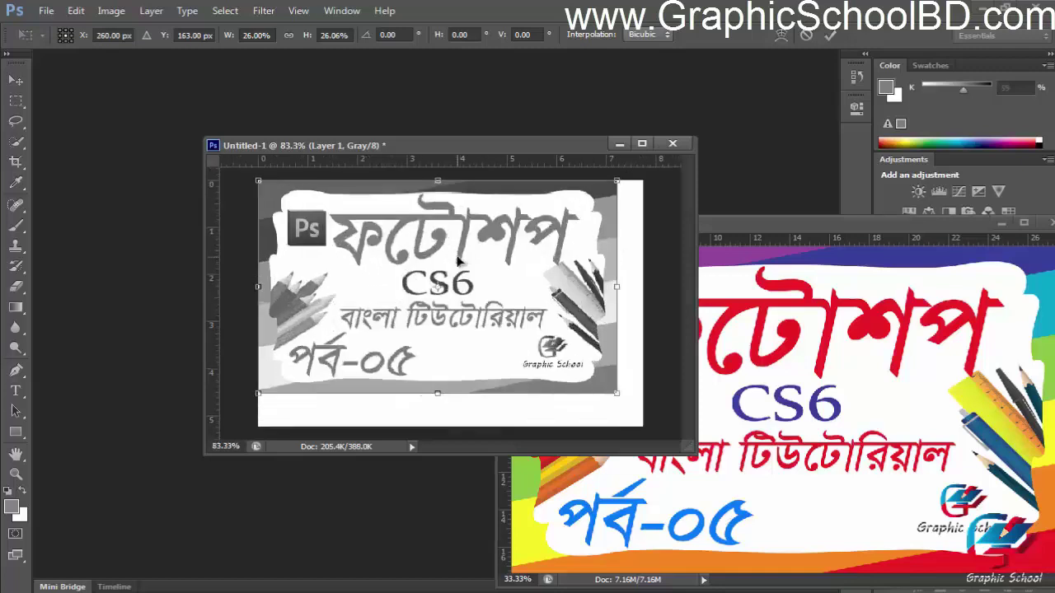
{"action": "scroll", "coordinate": [459, 261], "scroll_direction": "down", "scroll_amount": 2}
{"action": "left_click_drag", "start_coordinate": [563, 373], "coordinate": [590, 381]}
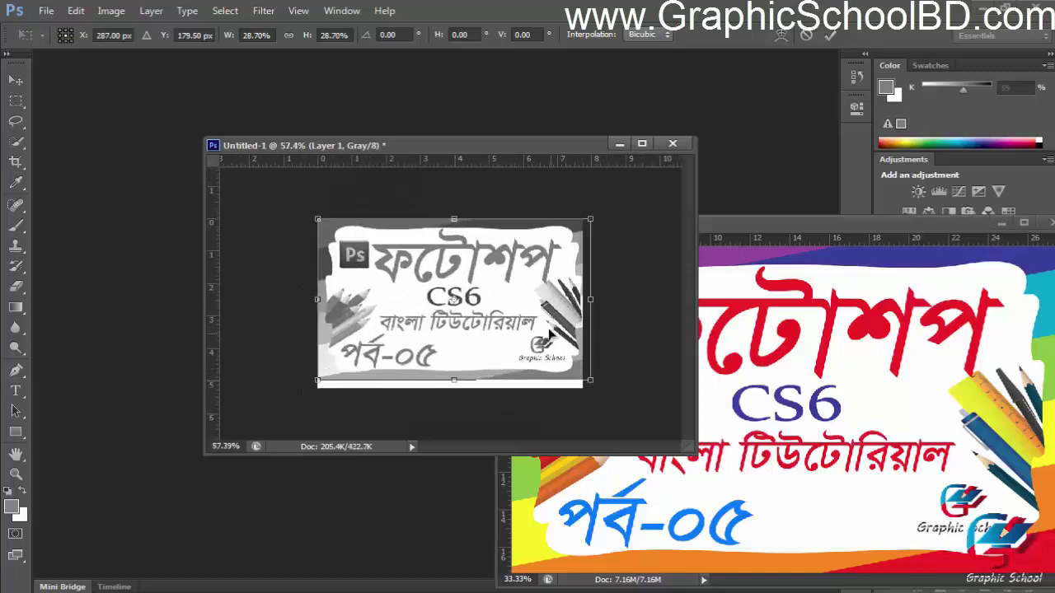
{"action": "left_click_drag", "start_coordinate": [551, 333], "coordinate": [550, 340]}
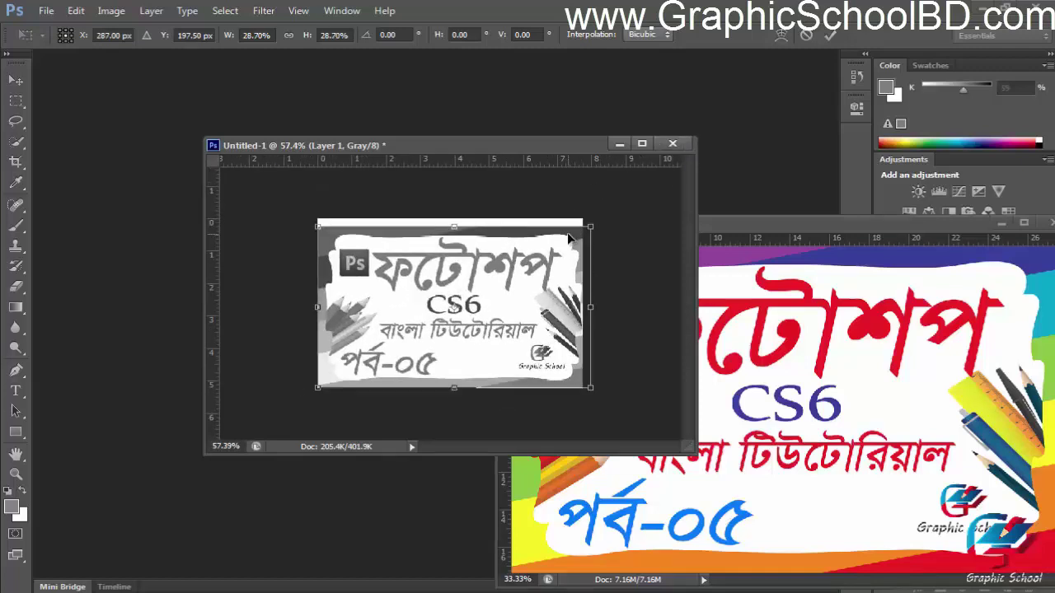
{"action": "key", "text": "Return"}
Close the grayscale document without saving and create a 558 × 377 pixel RGB Color document at 72 pixels/inch.
{"action": "left_click", "coordinate": [672, 143]}
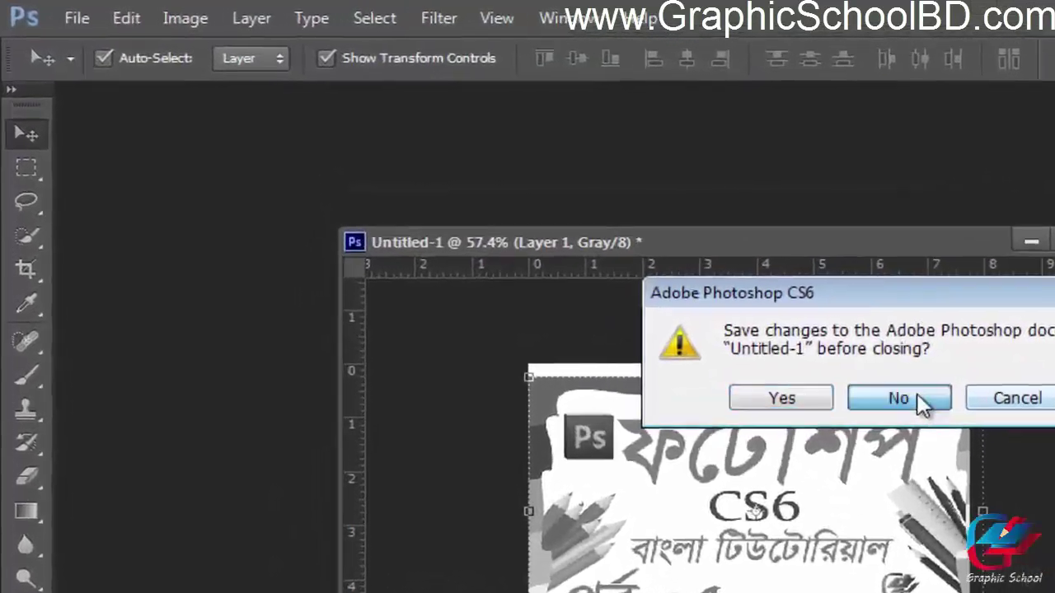
{"action": "left_click", "coordinate": [918, 396]}
{"action": "left_click", "coordinate": [90, 21]}
{"action": "left_click", "coordinate": [119, 57]}
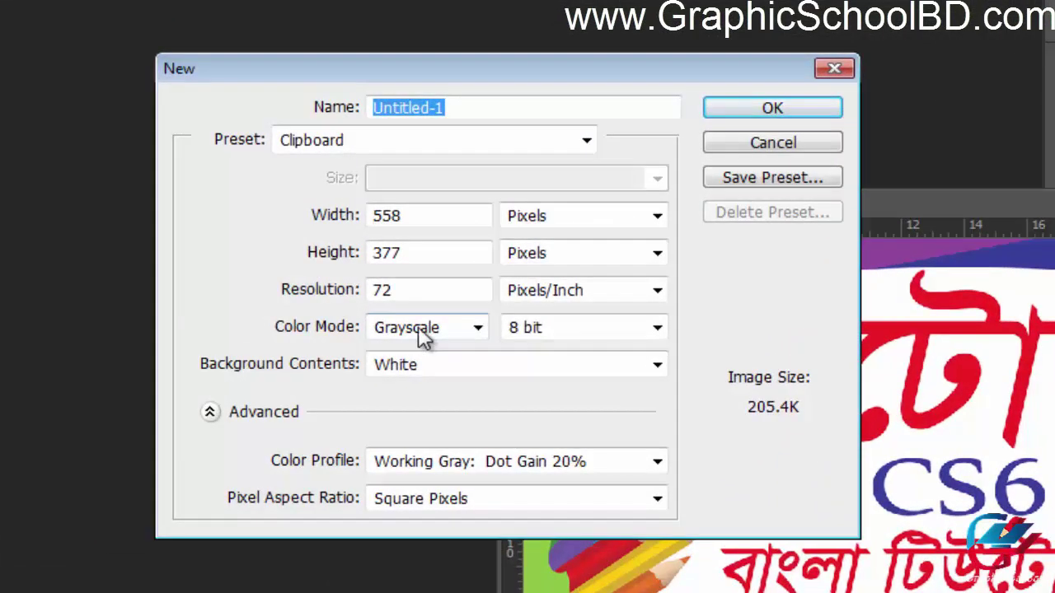
{"action": "left_click", "coordinate": [425, 330]}
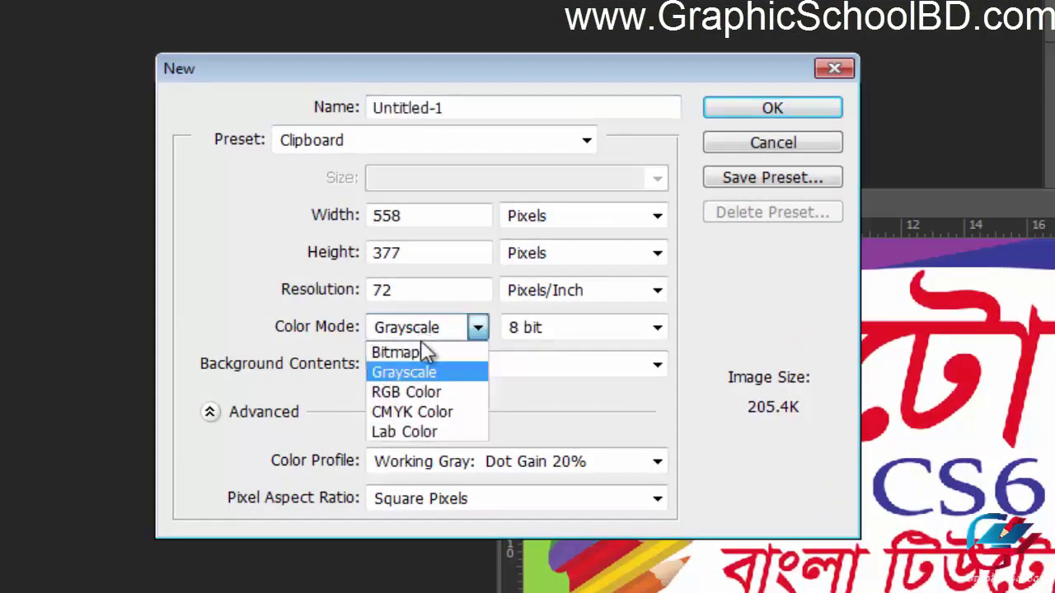
{"action": "left_click", "coordinate": [437, 389]}
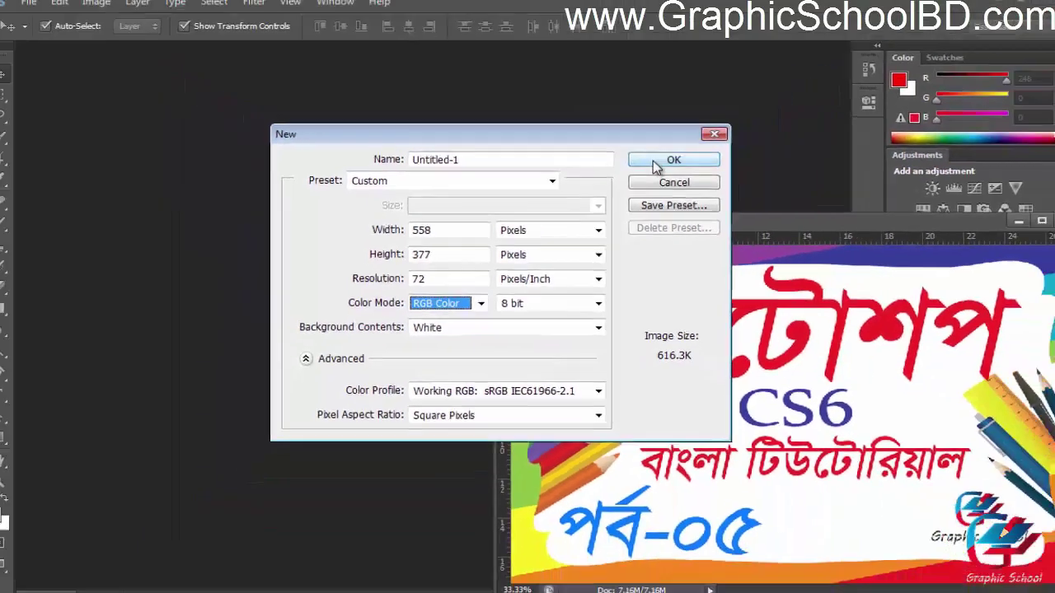
{"action": "left_click", "coordinate": [772, 108]}
{"action": "left_click_drag", "start_coordinate": [375, 78], "coordinate": [283, 142]}
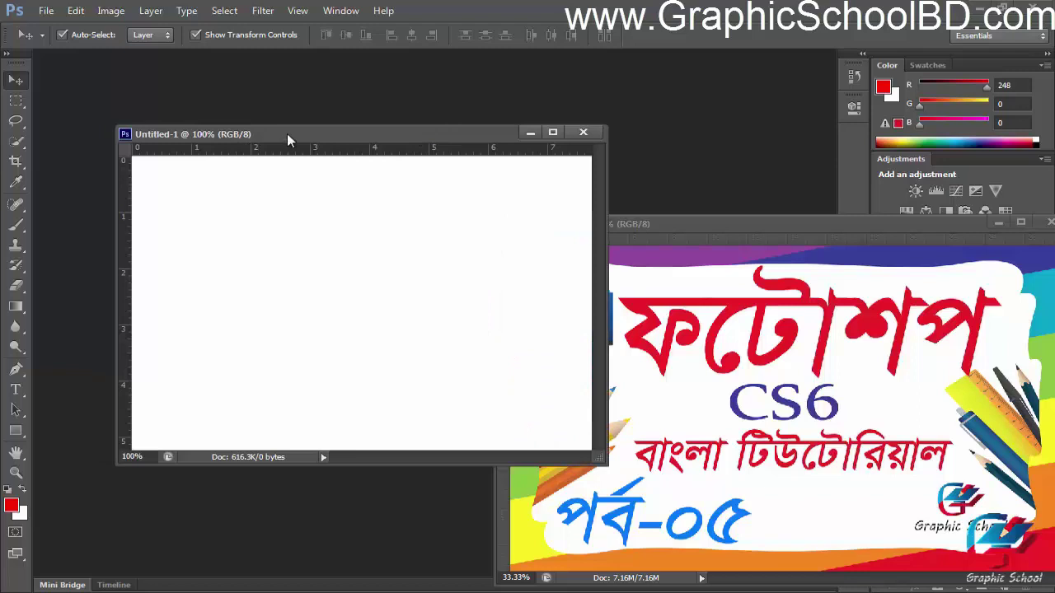
Fill a tall rectangular marquee selection in the middle of the RGB document with the red foreground colour.
{"action": "left_click_drag", "start_coordinate": [287, 134], "coordinate": [568, 451]}
{"action": "left_click", "coordinate": [16, 101]}
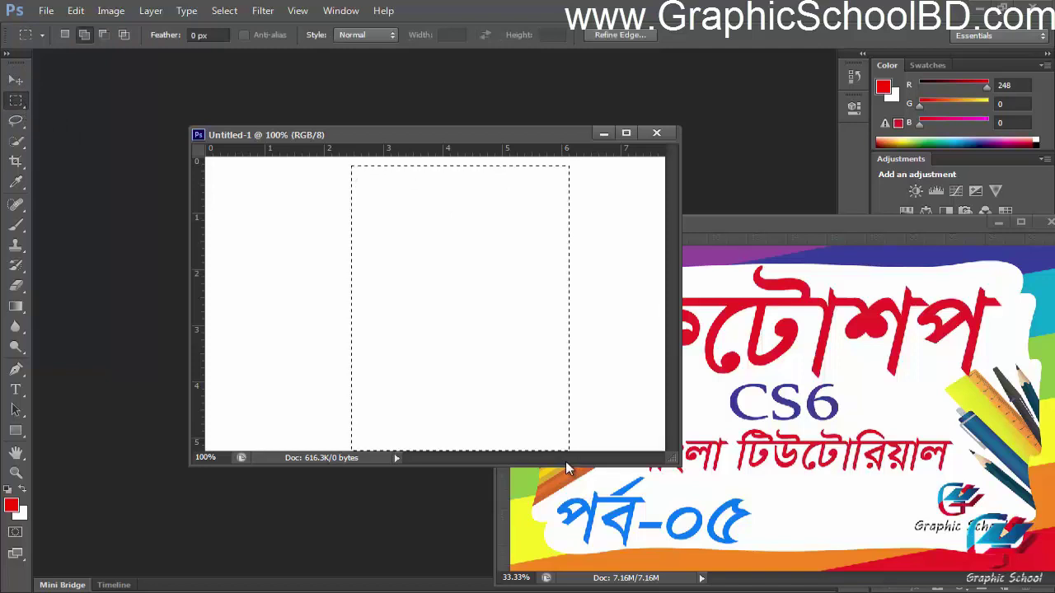
{"action": "key", "text": "alt+BackSpace"}
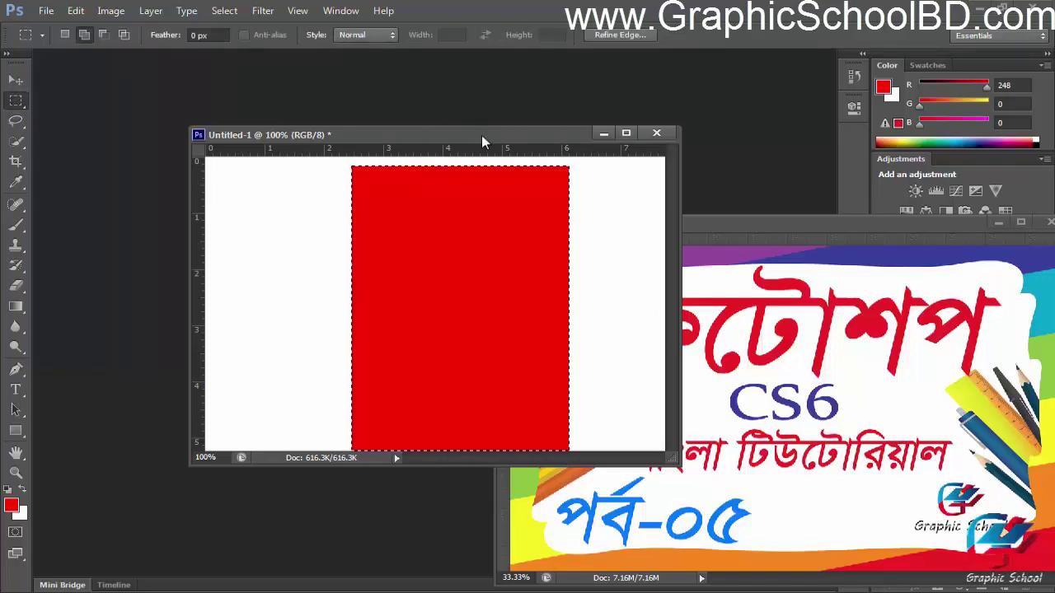
{"action": "left_click_drag", "start_coordinate": [382, 142], "coordinate": [374, 149]}
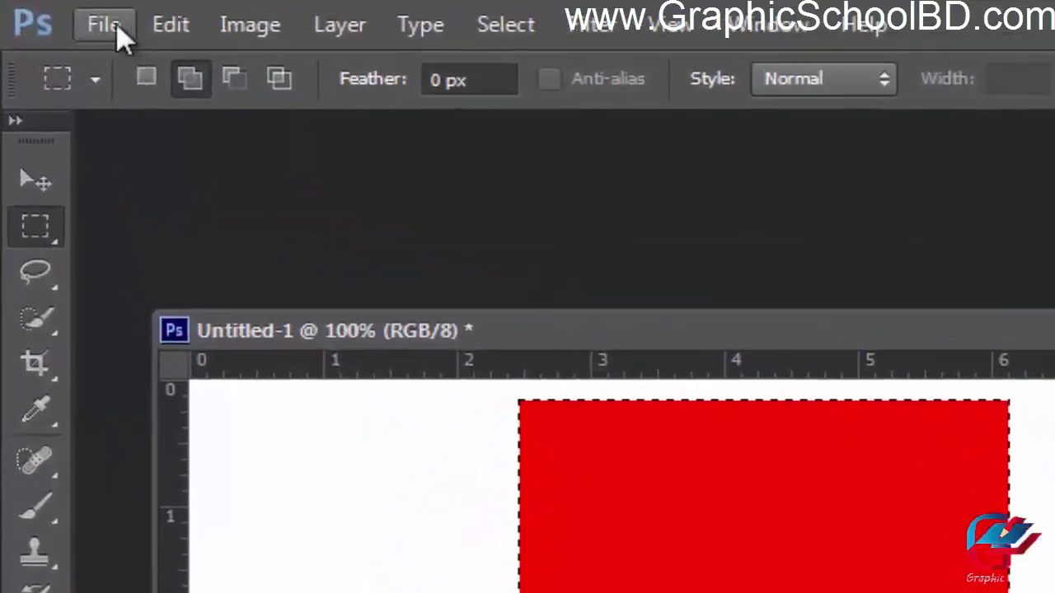
Create a second 558 × 377 pixel document in CMYK Color mode and place its window beside the RGB document.
{"action": "left_click", "coordinate": [171, 25]}
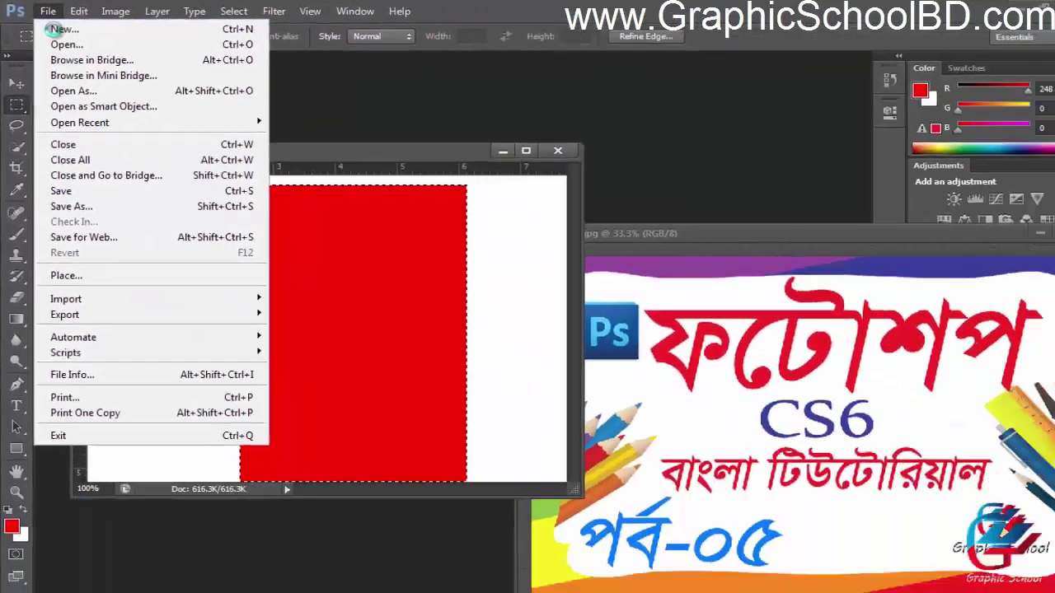
{"action": "left_click", "coordinate": [114, 63]}
{"action": "left_click_drag", "start_coordinate": [498, 140], "coordinate": [569, 141]}
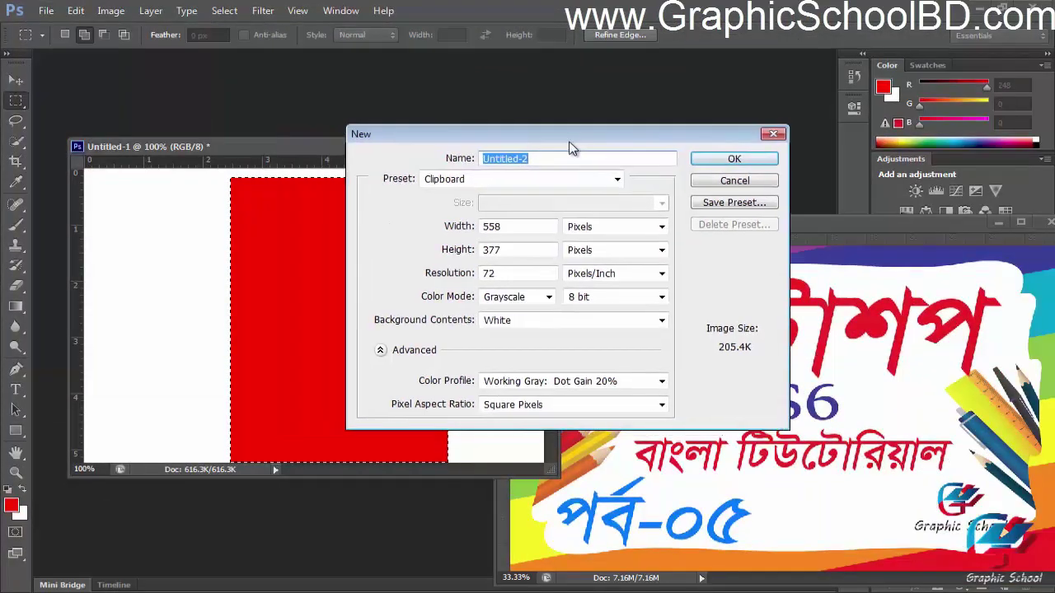
{"action": "left_click", "coordinate": [517, 301]}
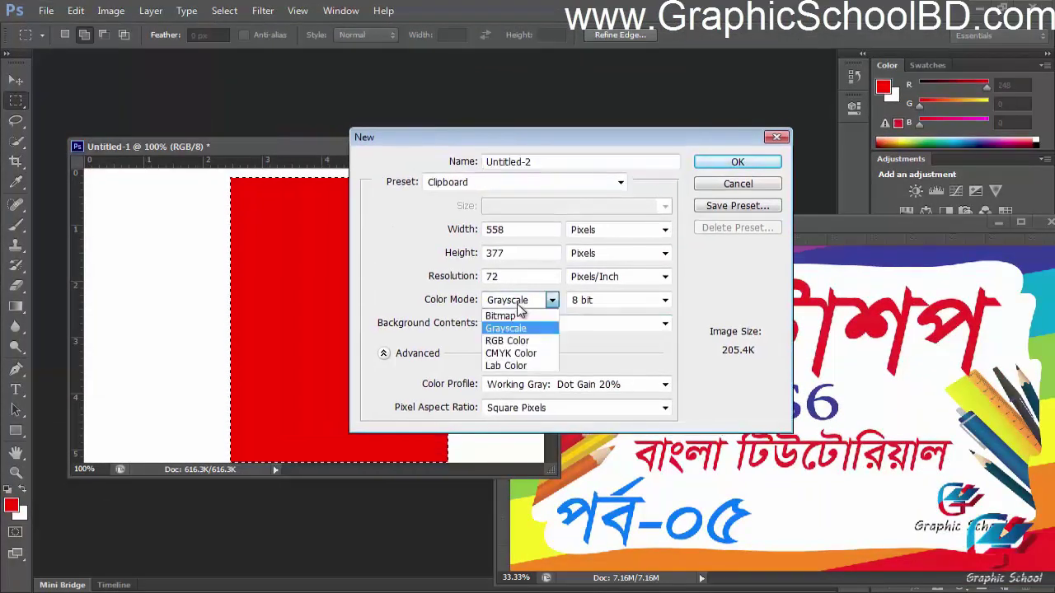
{"action": "left_click", "coordinate": [521, 354]}
{"action": "left_click", "coordinate": [739, 165]}
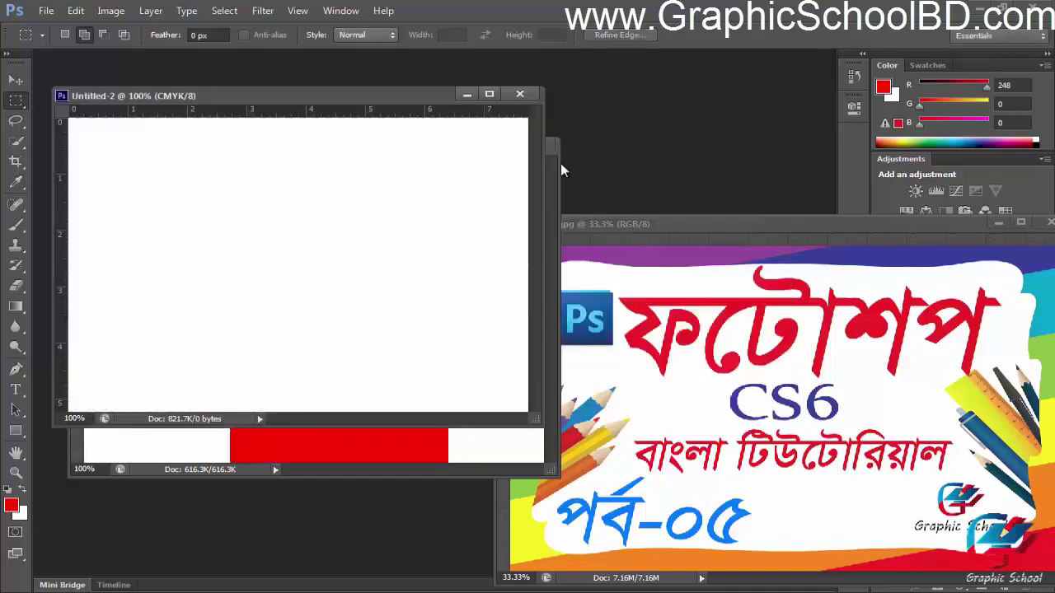
{"action": "left_click_drag", "start_coordinate": [295, 97], "coordinate": [667, 195]}
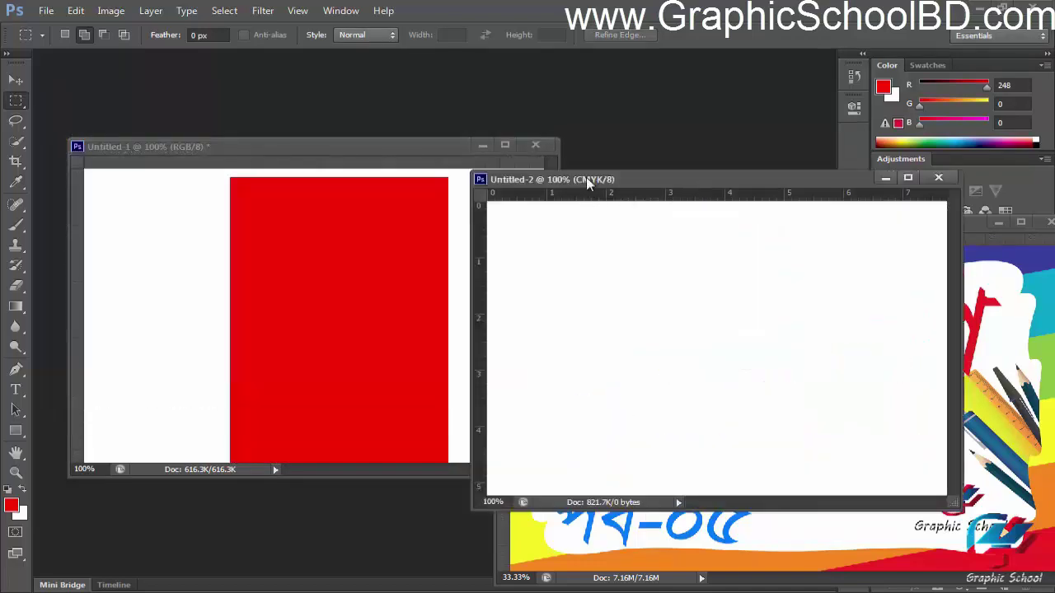
{"action": "left_click_drag", "start_coordinate": [592, 176], "coordinate": [566, 182]}
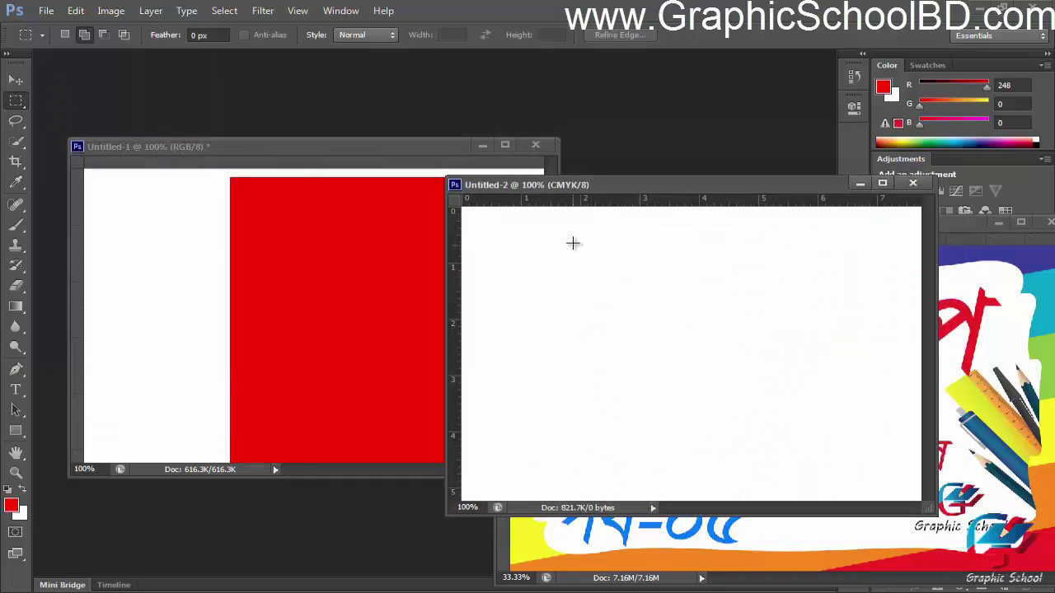
Fill a tall rectangular marquee selection in the CMYK document with the same red foreground colour.
{"action": "left_click_drag", "start_coordinate": [566, 208], "coordinate": [796, 502]}
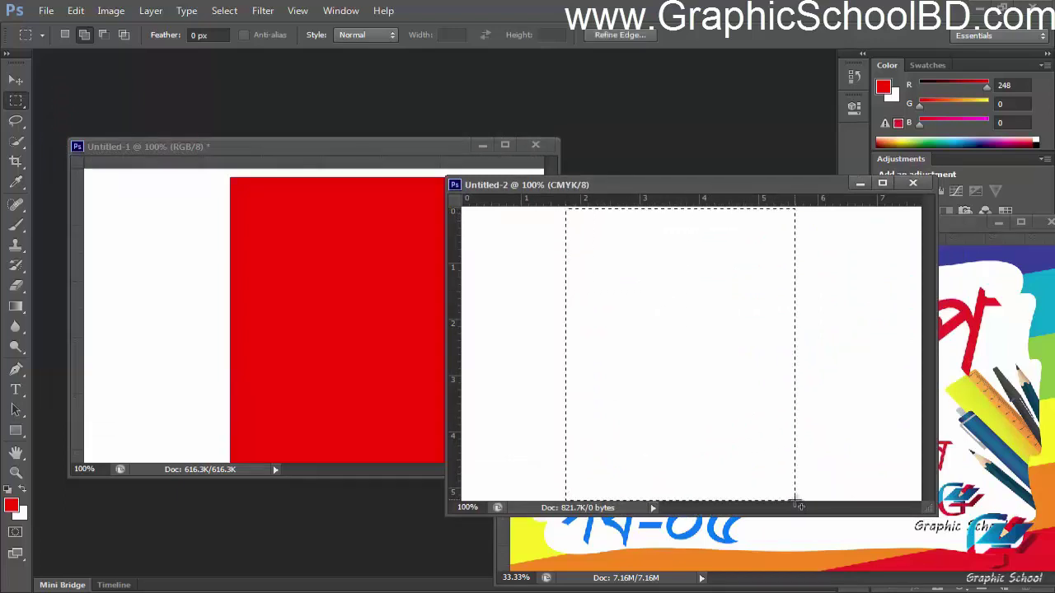
{"action": "key", "text": "alt+BackSpace"}
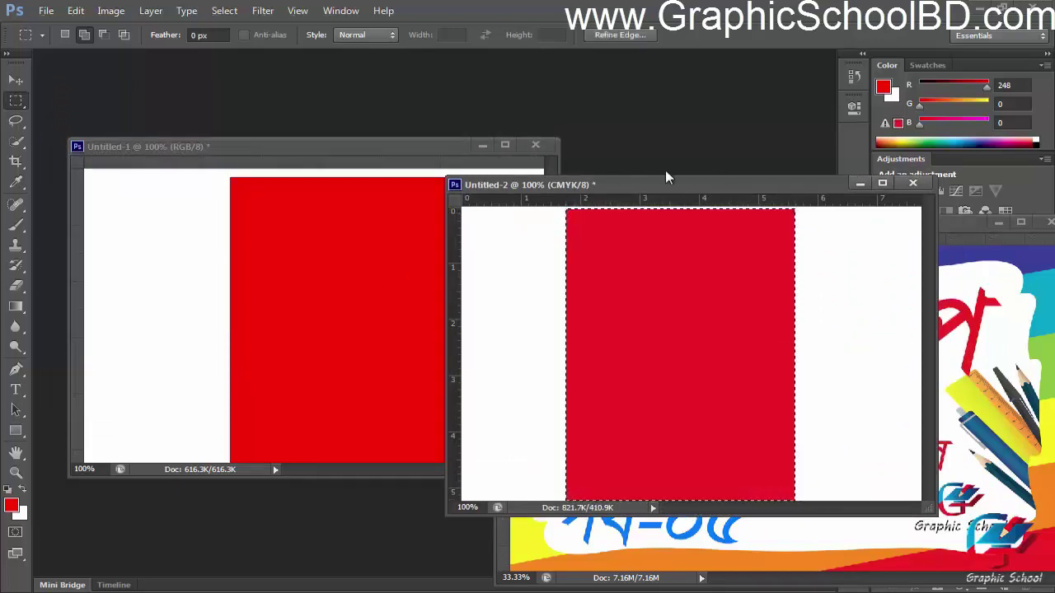
{"action": "left_click_drag", "start_coordinate": [651, 185], "coordinate": [626, 149]}
Arrange the RGB and CMYK document windows side by side and compare their red fills.
{"action": "left_click", "coordinate": [316, 150]}
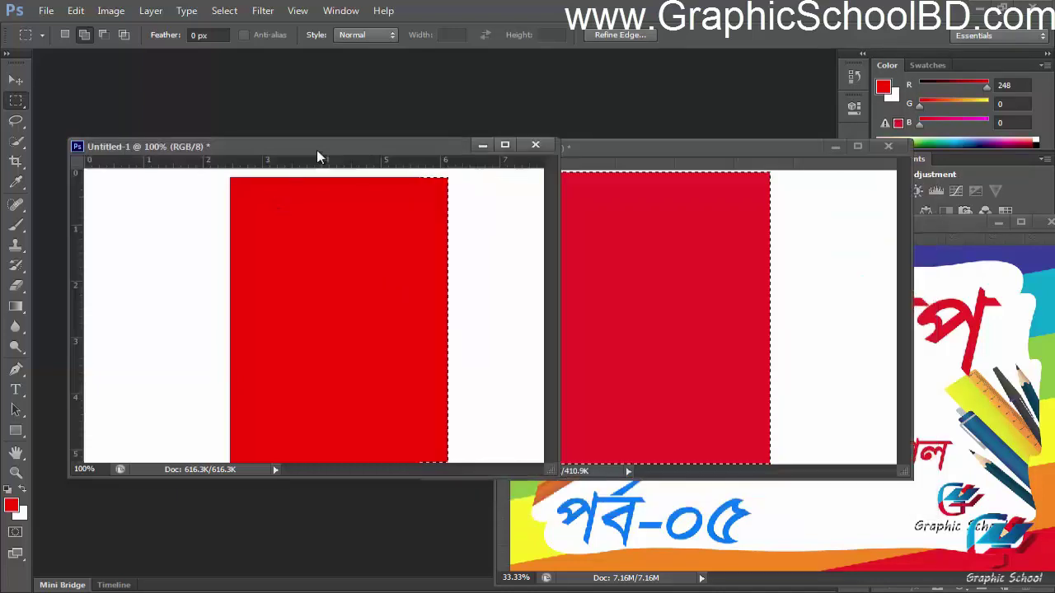
{"action": "left_click_drag", "start_coordinate": [349, 150], "coordinate": [315, 145]}
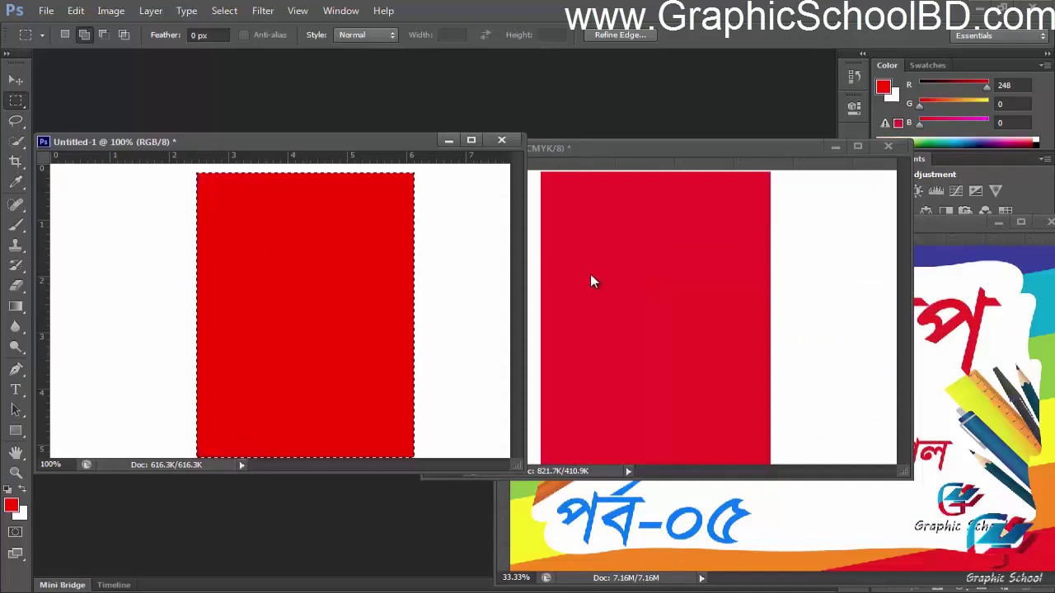
{"action": "left_click_drag", "start_coordinate": [699, 148], "coordinate": [594, 147]}
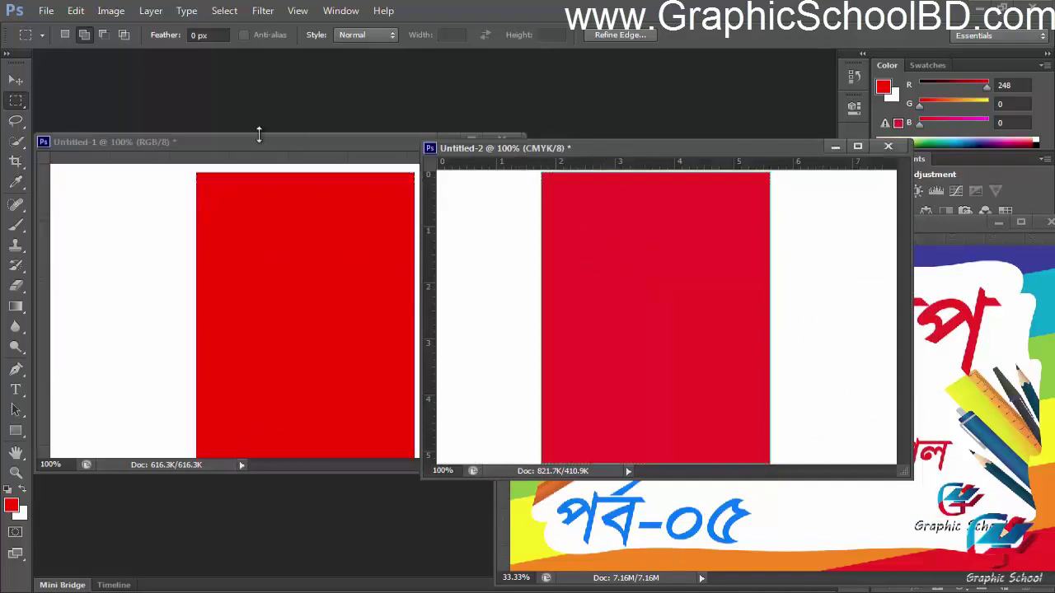
{"action": "left_click", "coordinate": [258, 141]}
{"action": "left_click", "coordinate": [672, 148]}
Close the CMYK document without saving, and close the RGB document.
{"action": "left_click", "coordinate": [887, 146]}
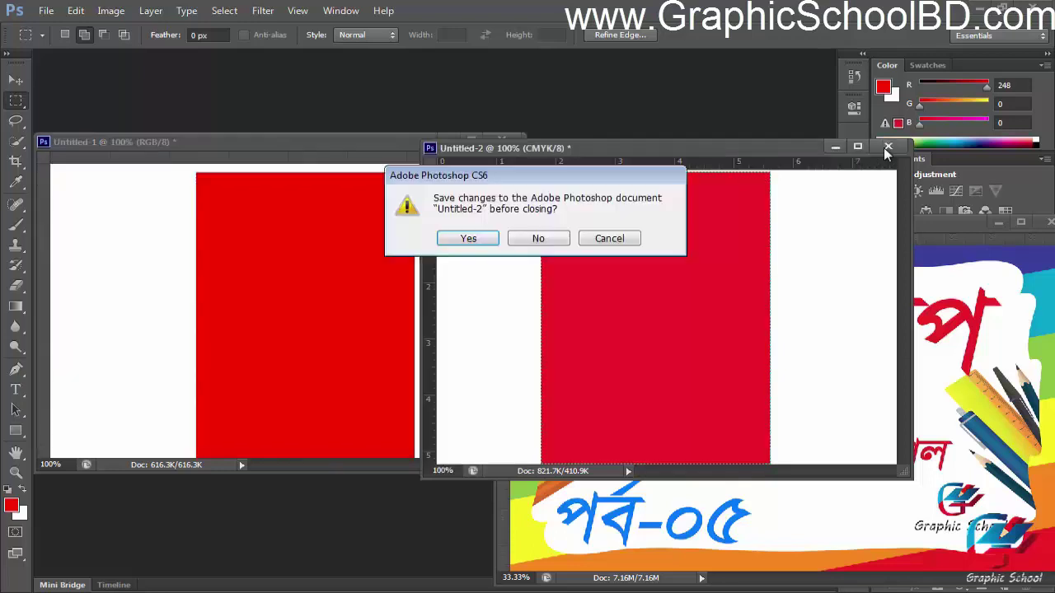
{"action": "left_click", "coordinate": [538, 238]}
{"action": "left_click", "coordinate": [504, 142]}
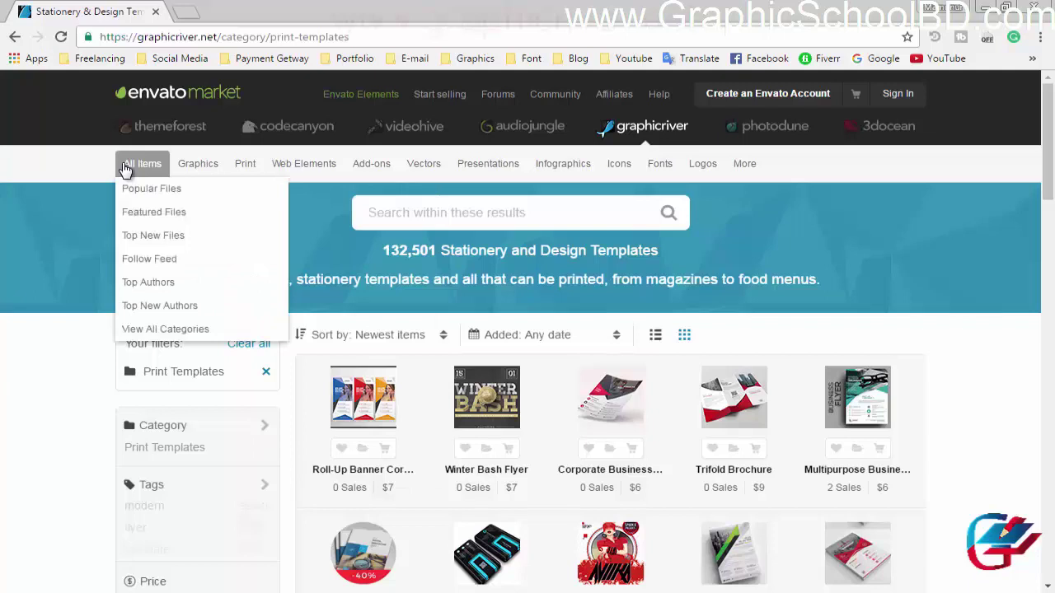
Switch to GraphicRiver in the browser, open the Web Elements category and examine its complete list of subcategories.
{"action": "mouse_move", "coordinate": [198, 165]}
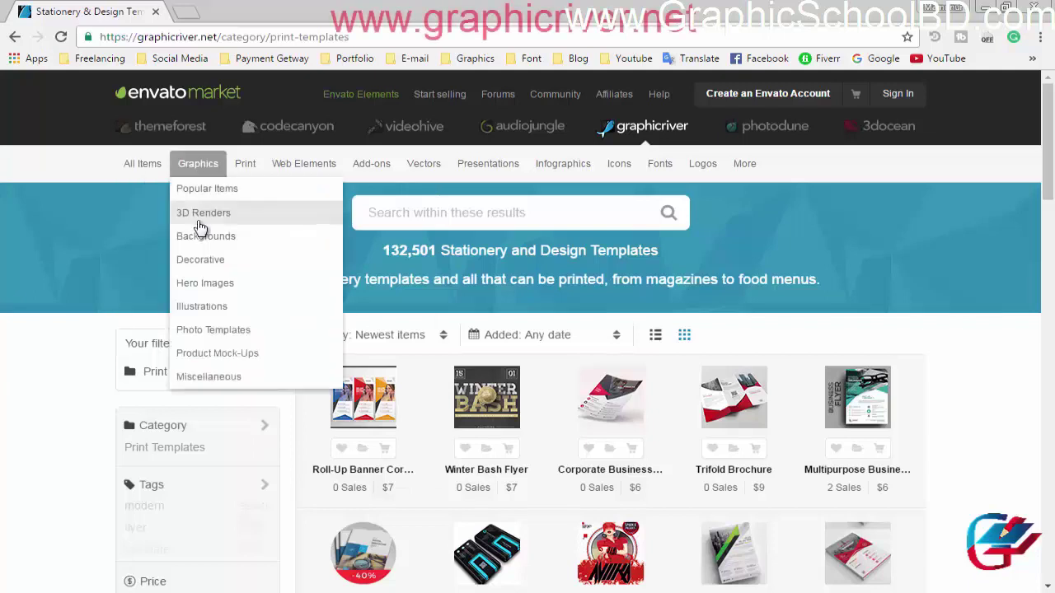
{"action": "mouse_move", "coordinate": [246, 173]}
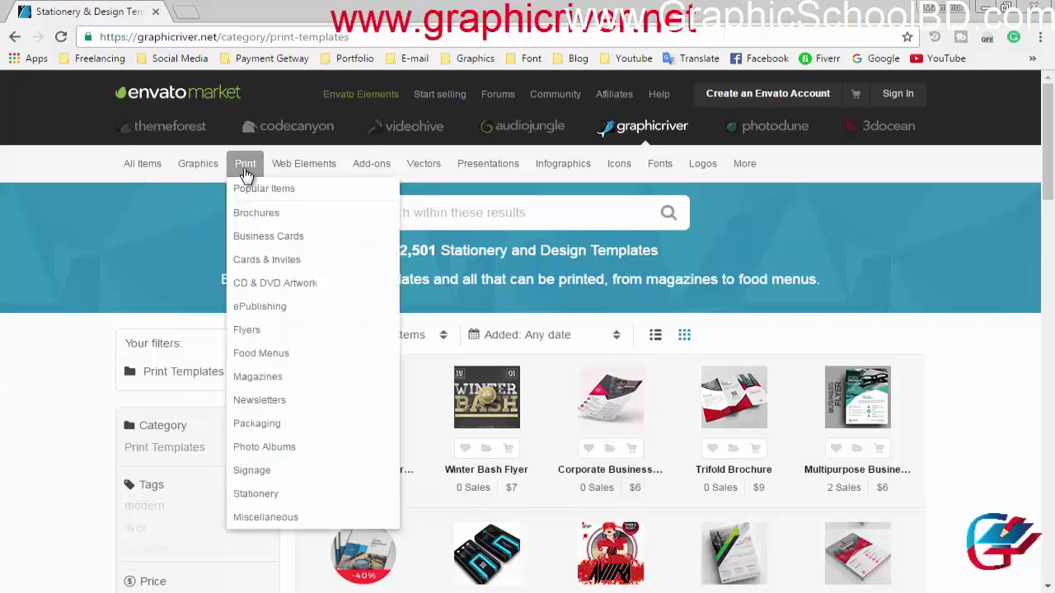
{"action": "mouse_move", "coordinate": [303, 174]}
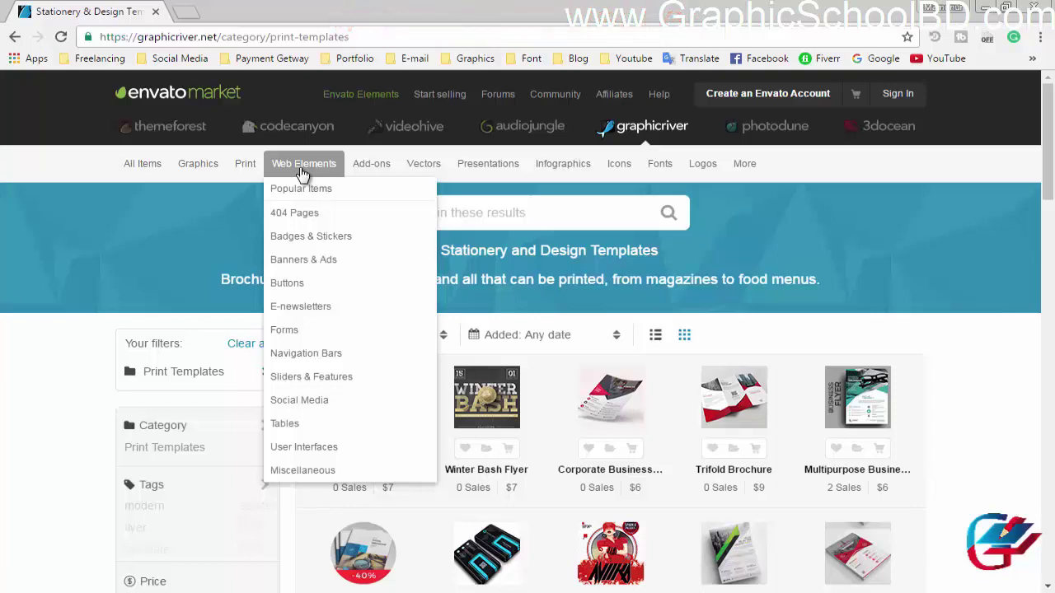
{"action": "left_click", "coordinate": [307, 171]}
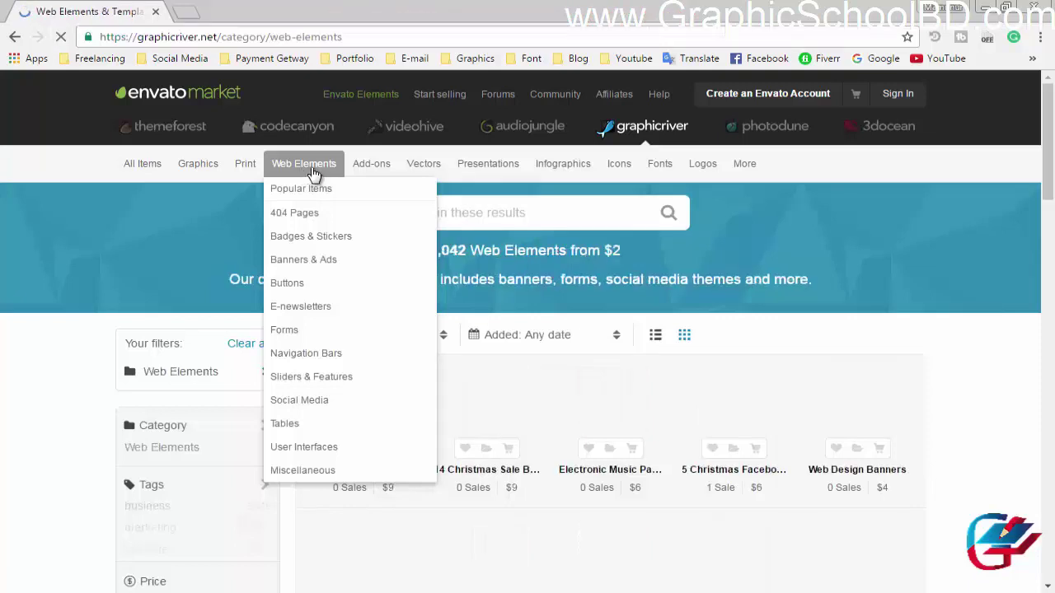
{"action": "scroll", "coordinate": [207, 283], "scroll_direction": "down", "scroll_amount": 2}
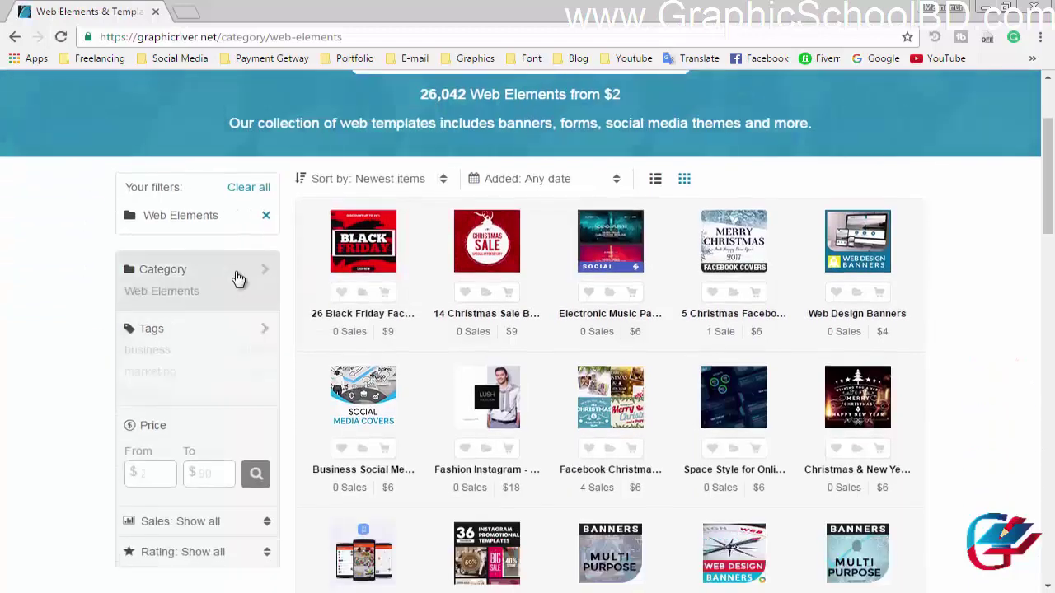
{"action": "left_click", "coordinate": [236, 279]}
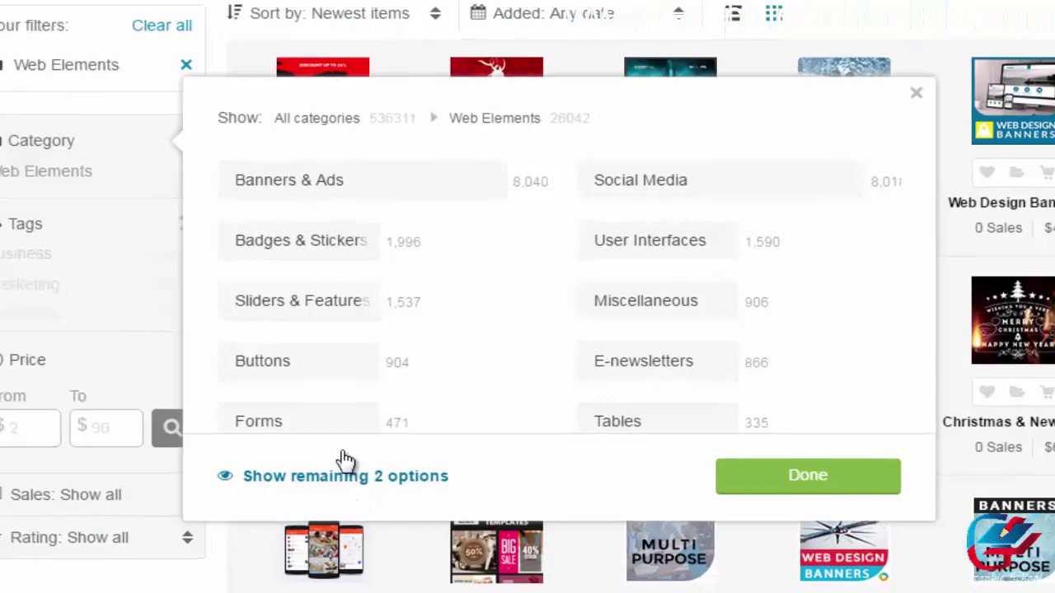
{"action": "left_click", "coordinate": [361, 552]}
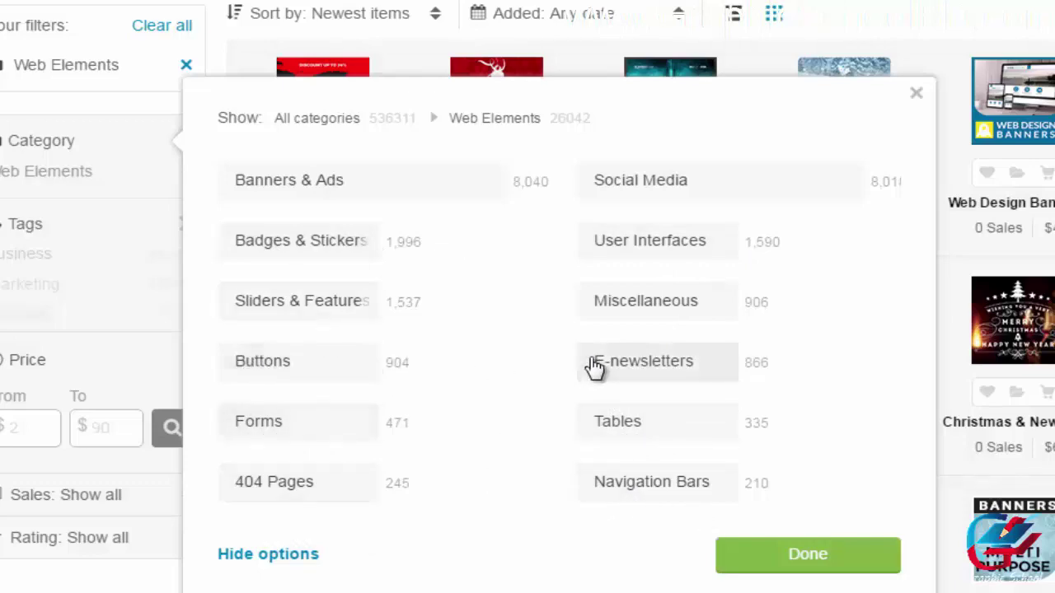
{"action": "scroll", "coordinate": [606, 375], "scroll_direction": "up", "scroll_amount": 3}
{"action": "scroll", "coordinate": [420, 433], "scroll_direction": "down", "scroll_amount": 4}
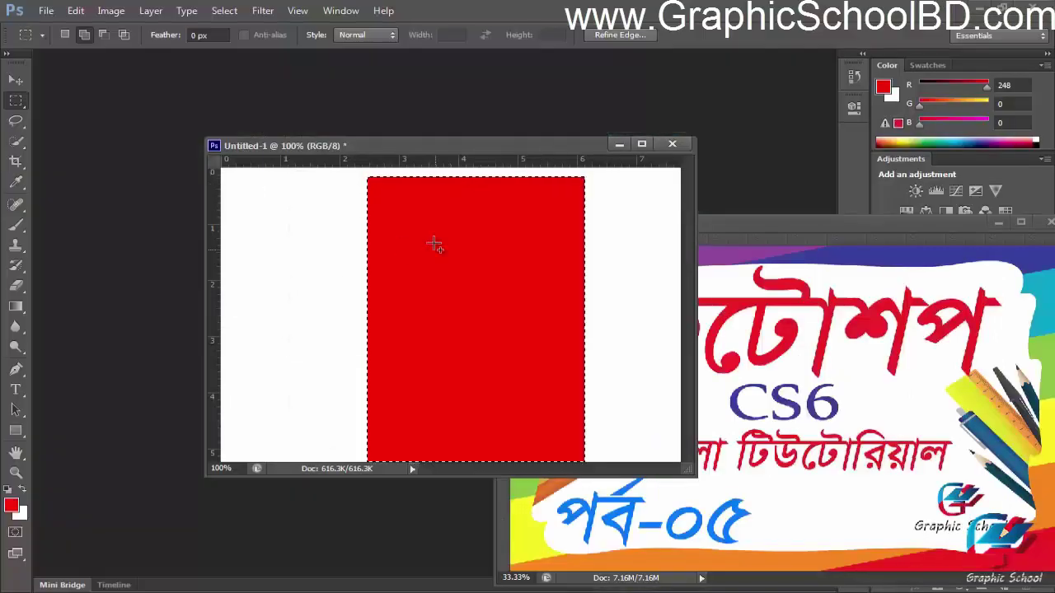
Switch back to Photoshop, shift the window of the RGB document with the red fill, and close it without saving.
{"action": "left_click_drag", "start_coordinate": [411, 147], "coordinate": [369, 140]}
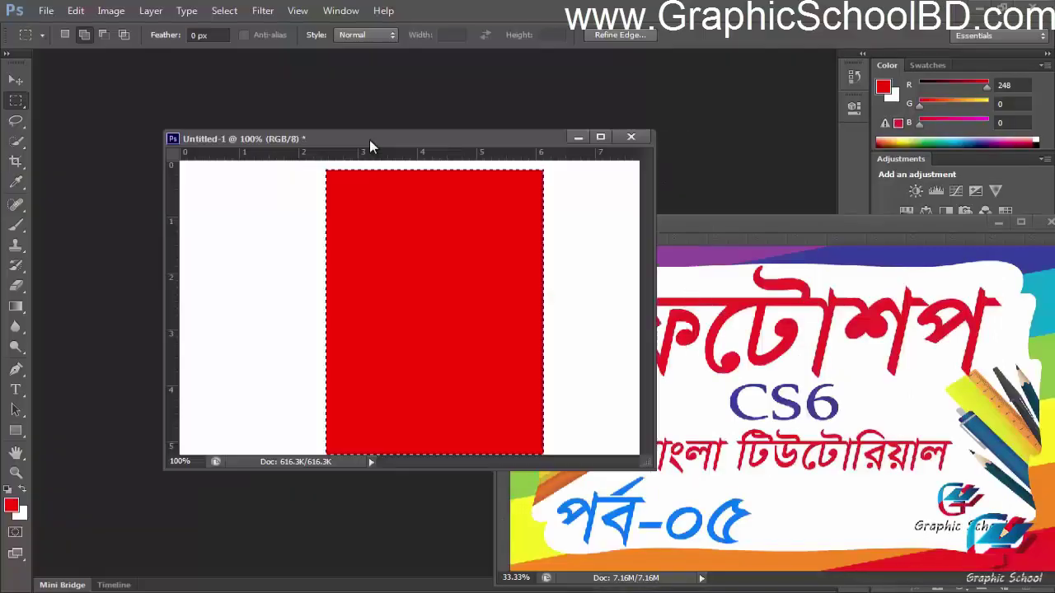
{"action": "left_click", "coordinate": [637, 140]}
{"action": "left_click", "coordinate": [549, 239]}
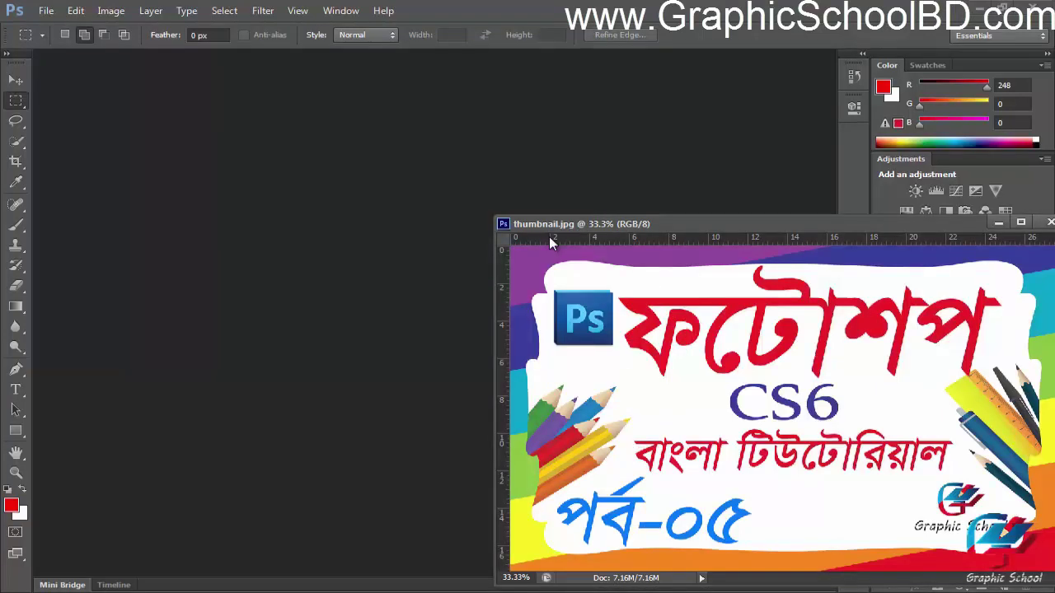
Create a 558 × 377 pixel document at 72 pixels/inch in CMYK Color mode and reposition its window in the workspace.
{"action": "key", "text": "ctrl+n"}
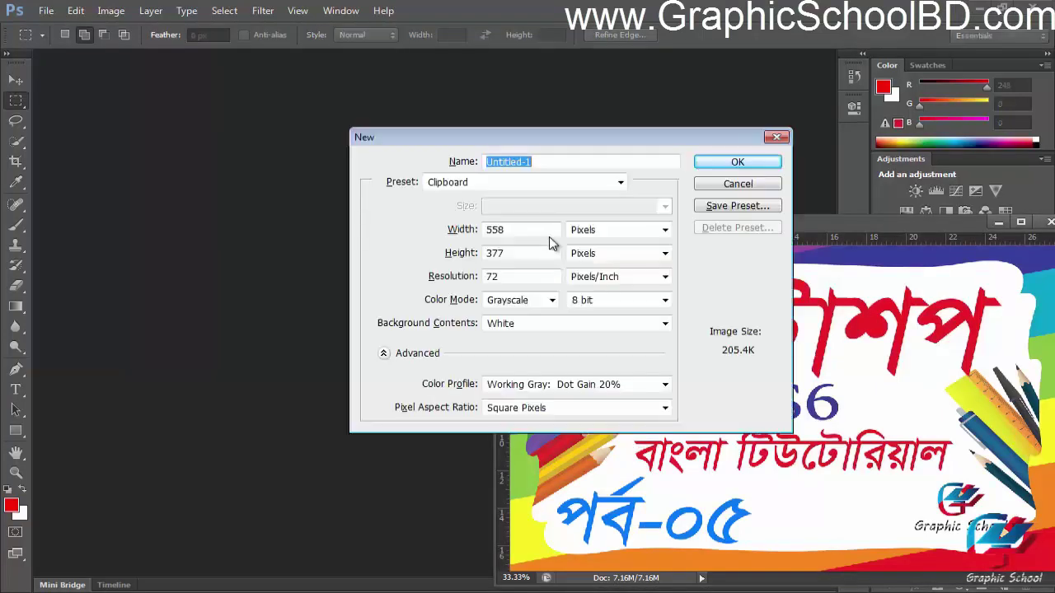
{"action": "left_click", "coordinate": [517, 305]}
{"action": "left_click", "coordinate": [526, 354]}
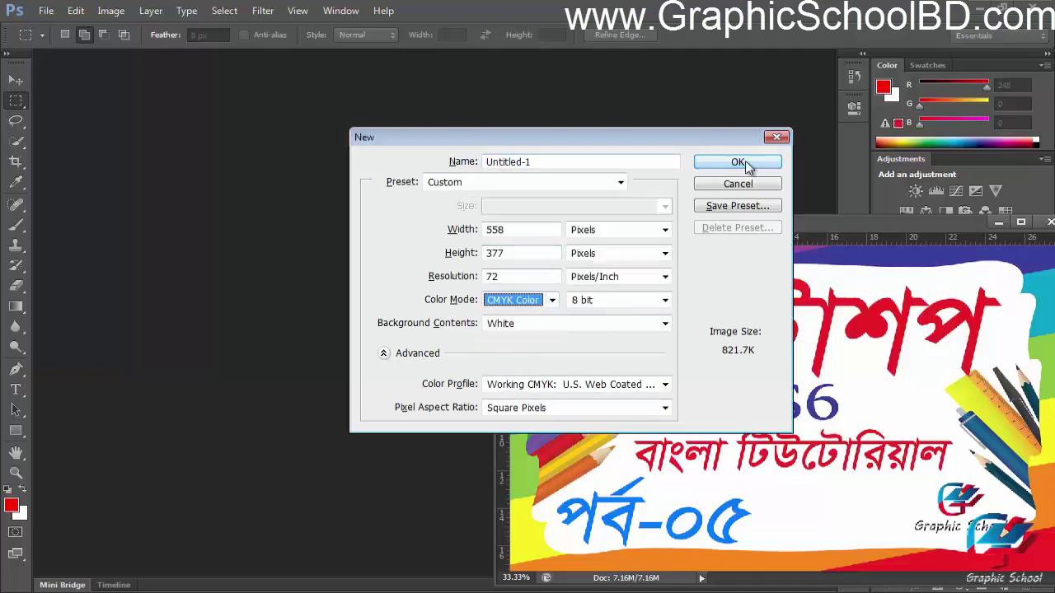
{"action": "left_click", "coordinate": [739, 162]}
{"action": "left_click_drag", "start_coordinate": [369, 80], "coordinate": [511, 136]}
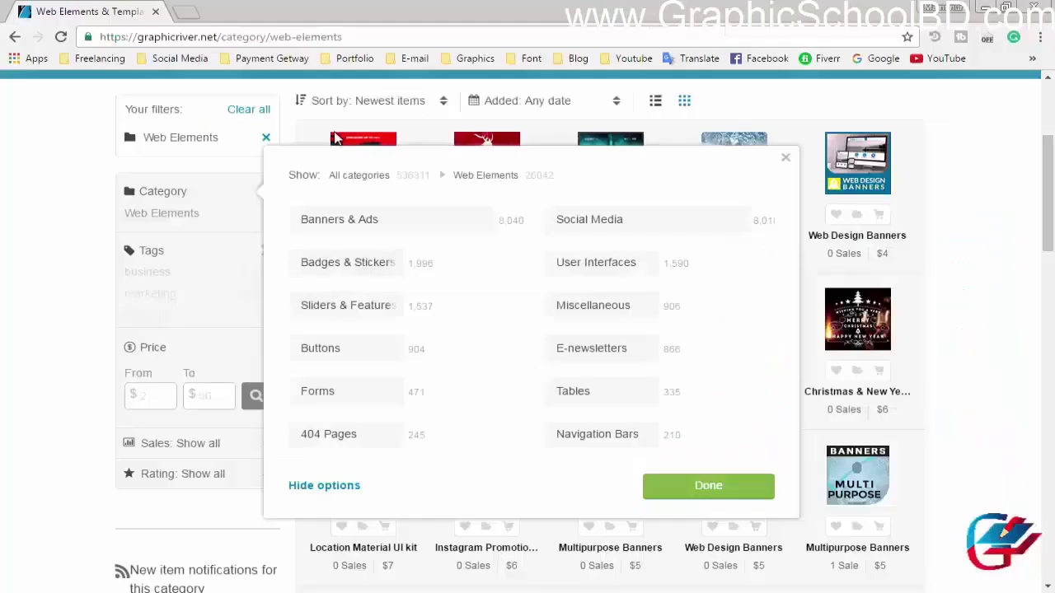
Switch to GraphicRiver, open the Print category, examine its complete list of subcategories, and close the list.
{"action": "scroll", "coordinate": [299, 227], "scroll_direction": "up", "scroll_amount": 3}
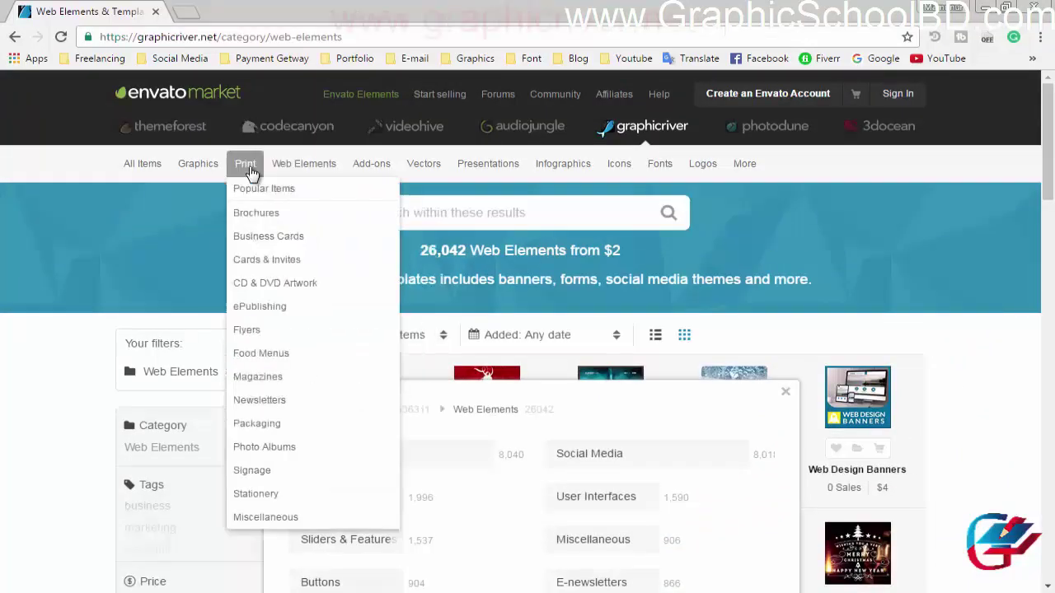
{"action": "left_click", "coordinate": [247, 165]}
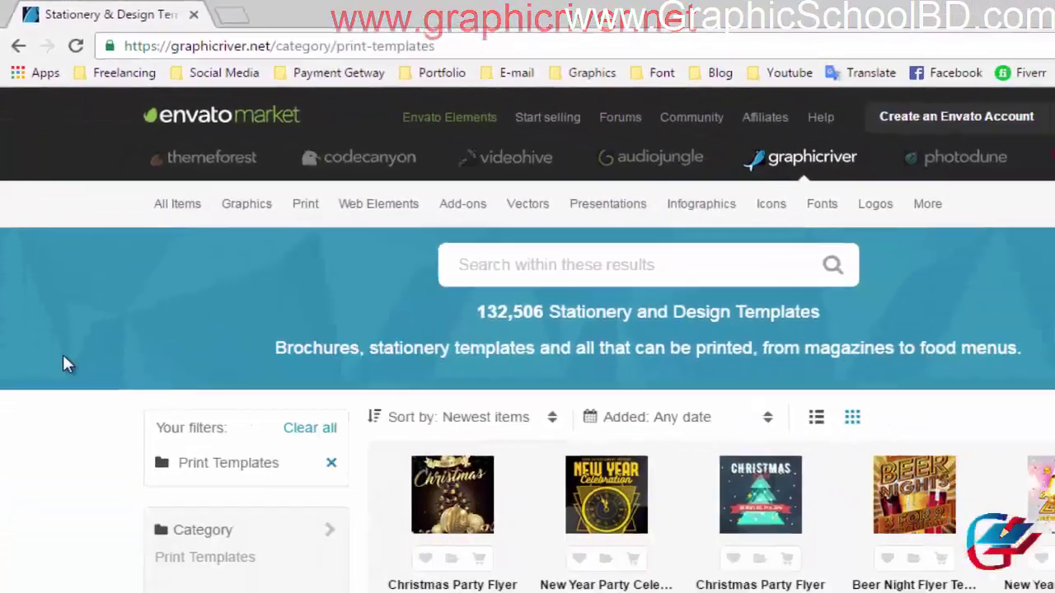
{"action": "scroll", "coordinate": [66, 364], "scroll_direction": "down", "scroll_amount": 2}
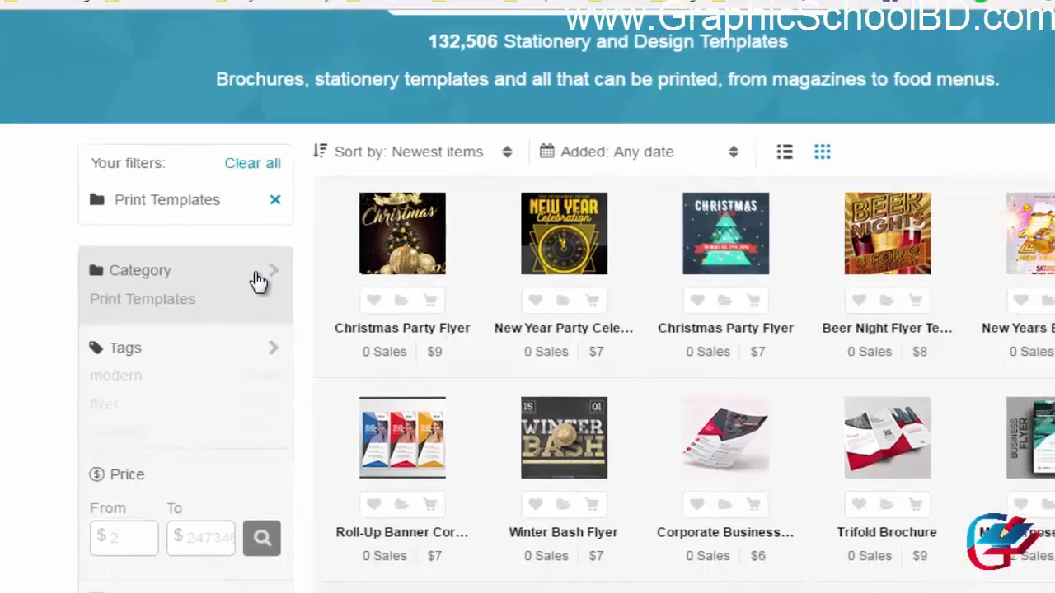
{"action": "left_click", "coordinate": [312, 344]}
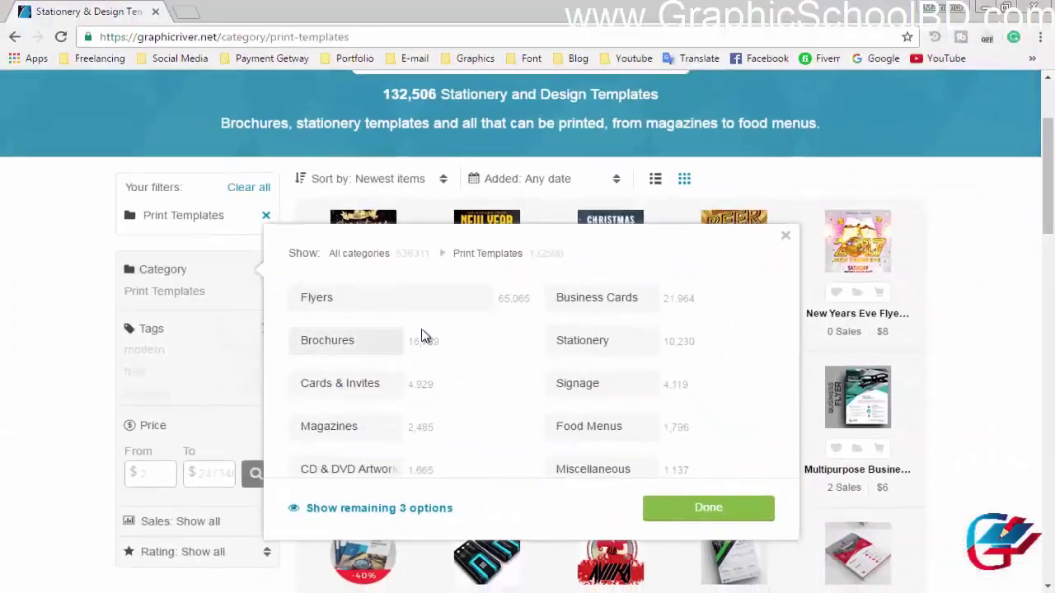
{"action": "scroll", "coordinate": [392, 403], "scroll_direction": "down", "scroll_amount": 1}
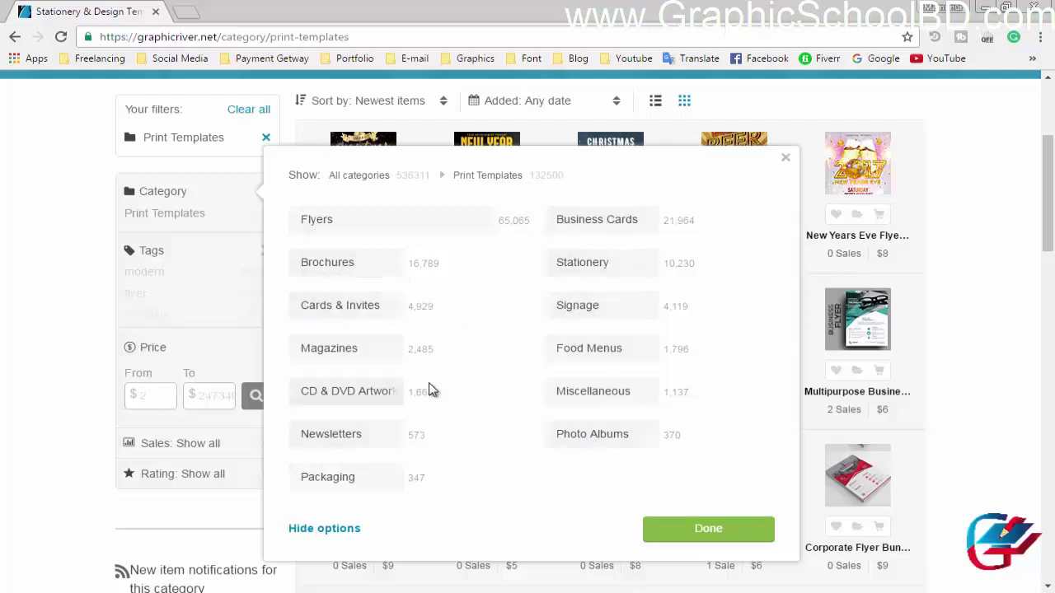
{"action": "scroll", "coordinate": [505, 409], "scroll_direction": "down", "scroll_amount": 1}
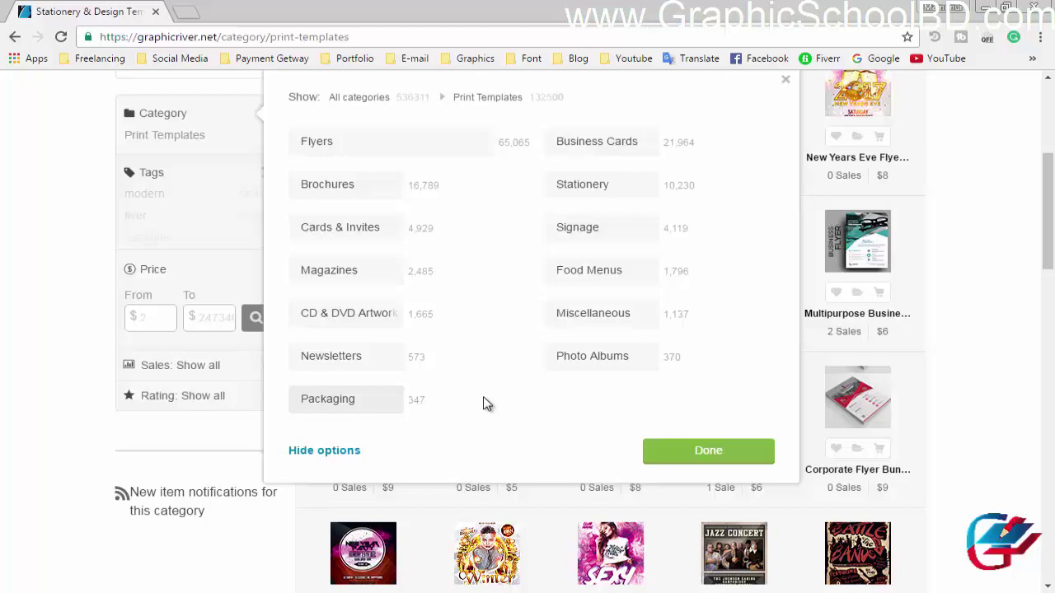
{"action": "scroll", "coordinate": [485, 399], "scroll_direction": "up", "scroll_amount": 1}
{"action": "left_click", "coordinate": [785, 157]}
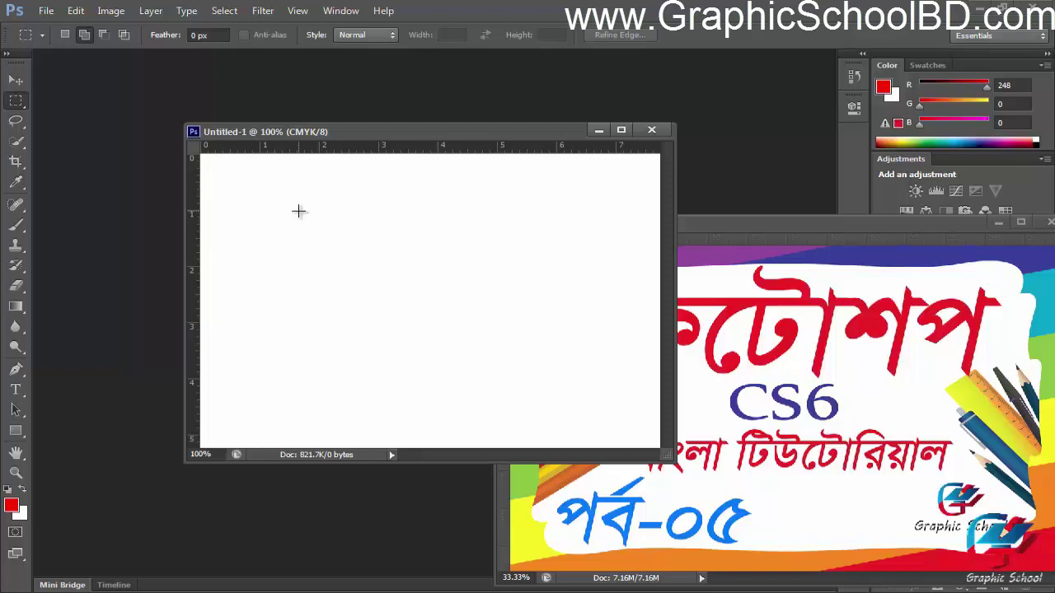
In Photoshop, move the blank CMYK document and thumbnail.jpg windows so they overlap, and bring the CMYK document to the front.
{"action": "left_click_drag", "start_coordinate": [400, 131], "coordinate": [321, 132]}
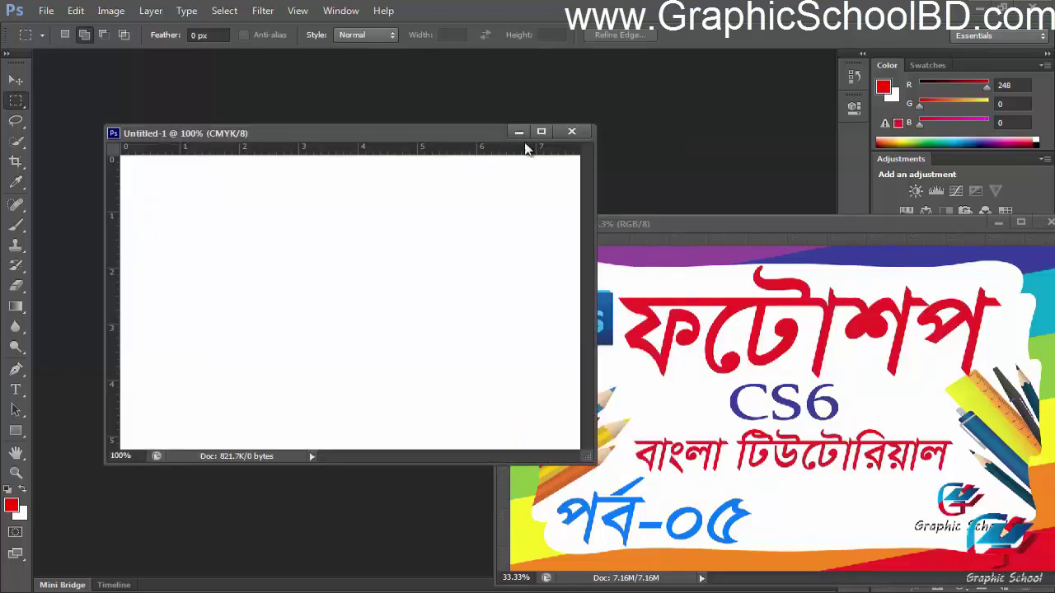
{"action": "left_click_drag", "start_coordinate": [691, 229], "coordinate": [462, 198]}
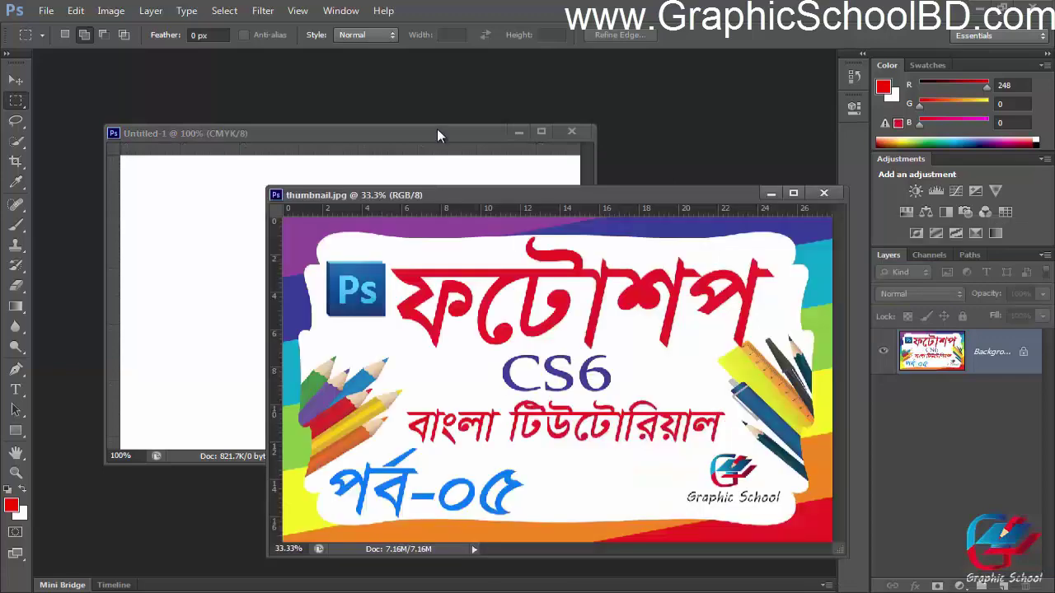
{"action": "left_click", "coordinate": [438, 132]}
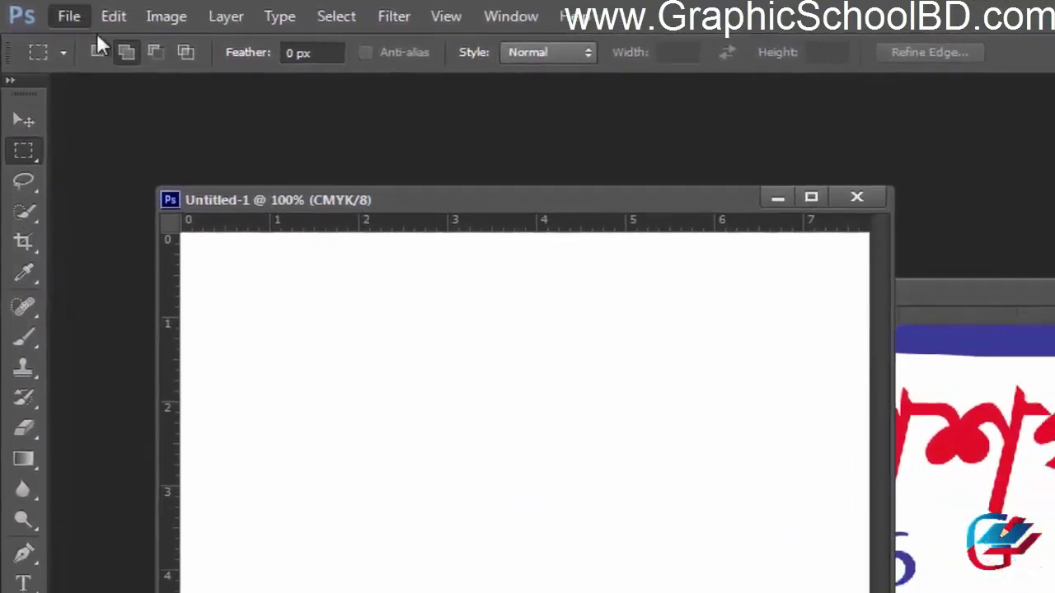
Review the Color Mode choices for a new document, including Lab Color, and cancel without creating it.
{"action": "left_click", "coordinate": [68, 15]}
{"action": "left_click", "coordinate": [91, 39]}
{"action": "left_click", "coordinate": [617, 395]}
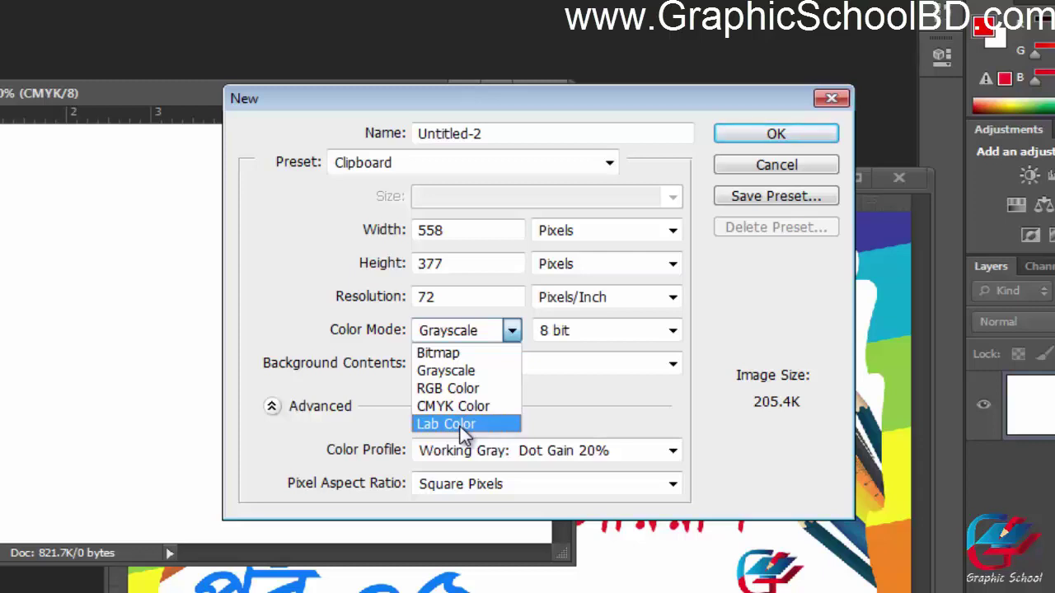
{"action": "left_click", "coordinate": [614, 408]}
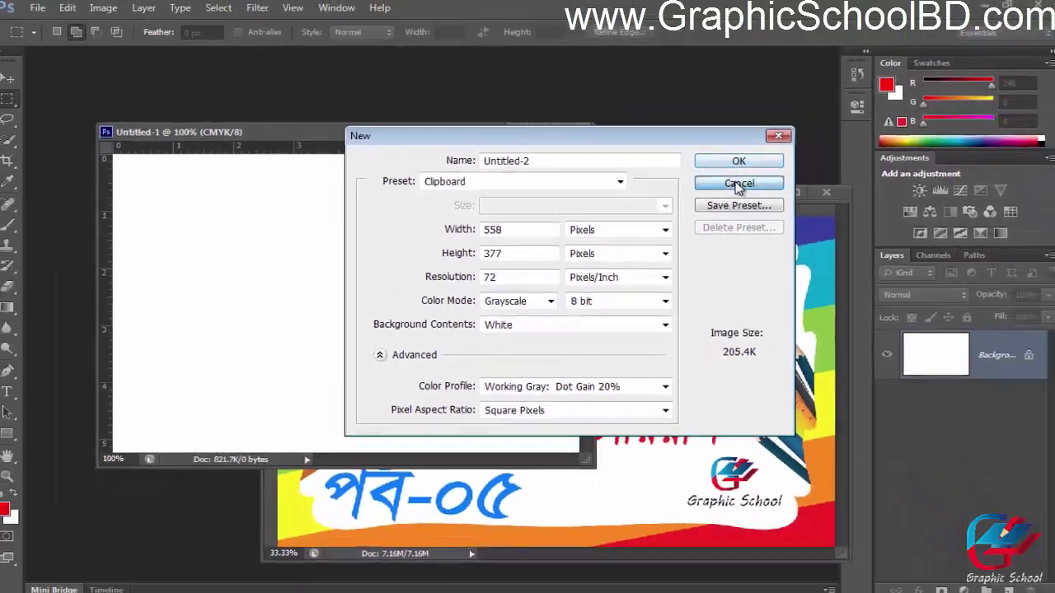
{"action": "left_click", "coordinate": [739, 183]}
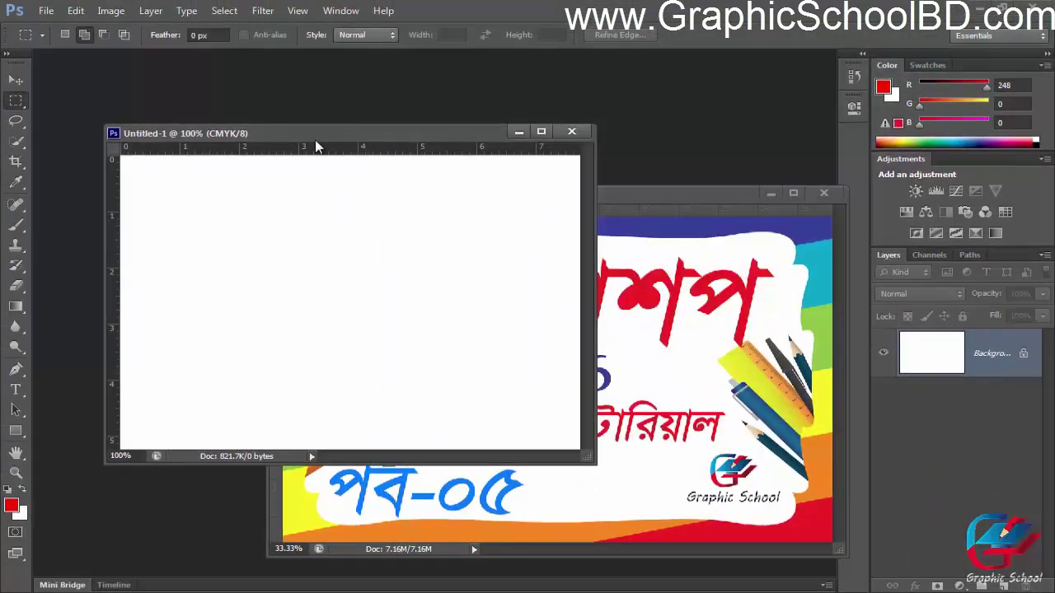
Reposition the thumbnail.jpg window and the blank CMYK document window, and make thumbnail.jpg active.
{"action": "left_click_drag", "start_coordinate": [673, 207], "coordinate": [588, 221]}
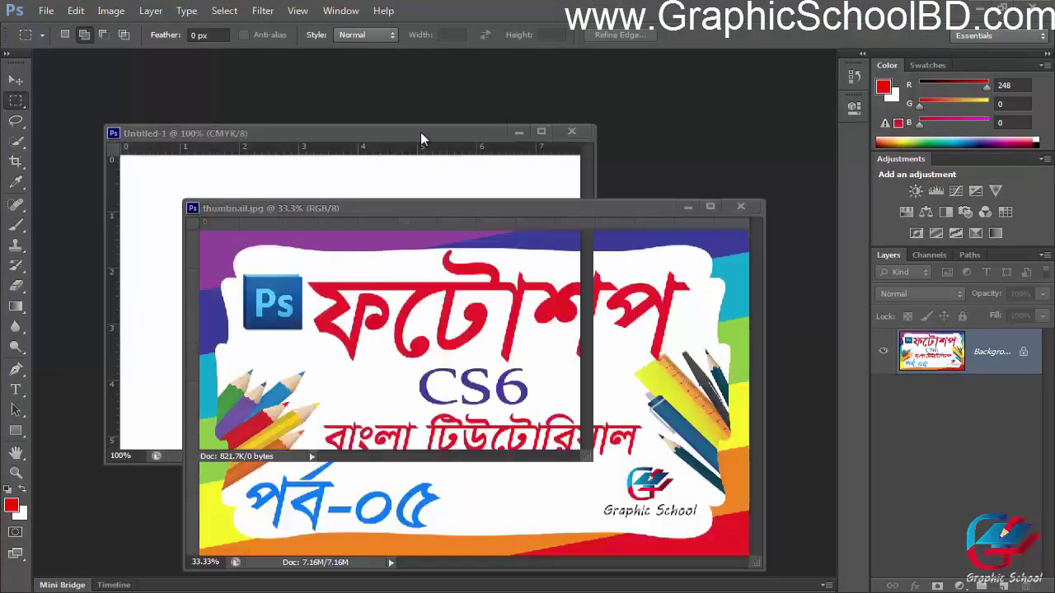
{"action": "left_click_drag", "start_coordinate": [420, 132], "coordinate": [376, 134]}
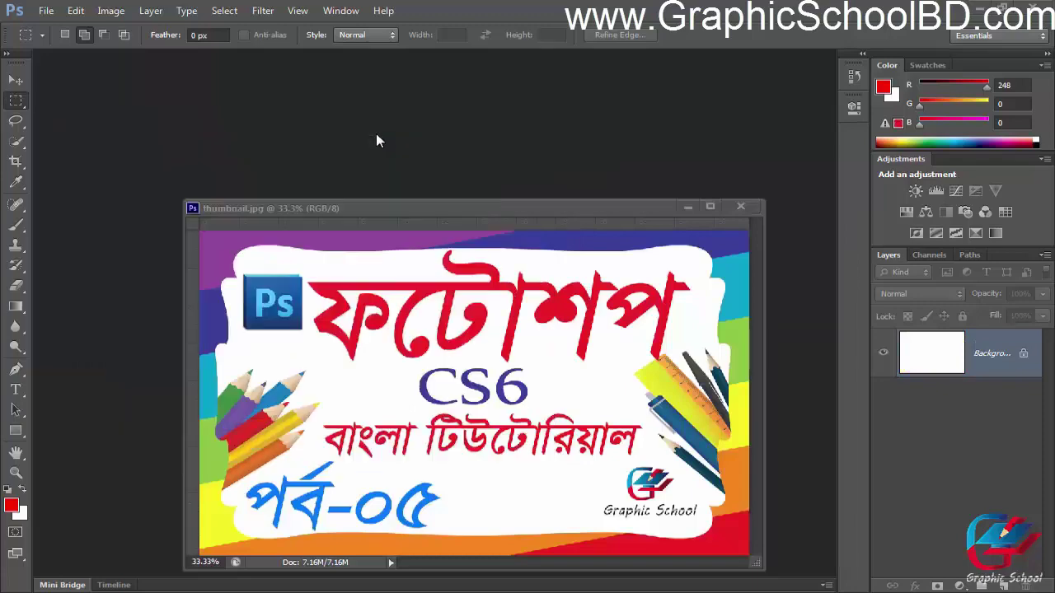
{"action": "left_click", "coordinate": [587, 209]}
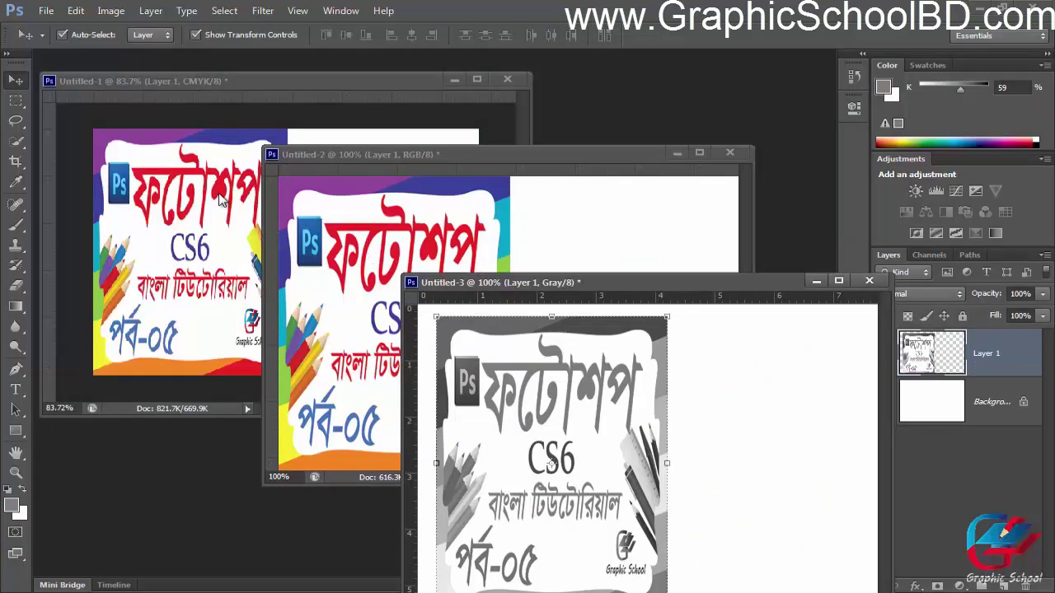
Bring the CMYK, RGB and grayscale documents forward in turn to compare the colours of the same thumbnail image.
{"action": "left_click_drag", "start_coordinate": [221, 202], "coordinate": [810, 427]}
{"action": "left_click", "coordinate": [187, 78]}
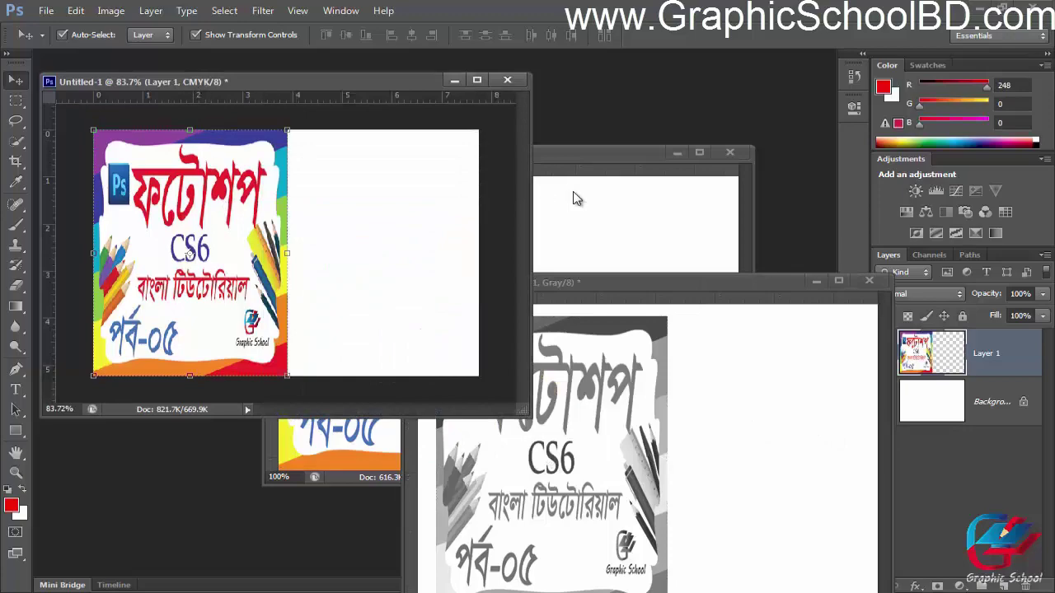
{"action": "left_click", "coordinate": [594, 260]}
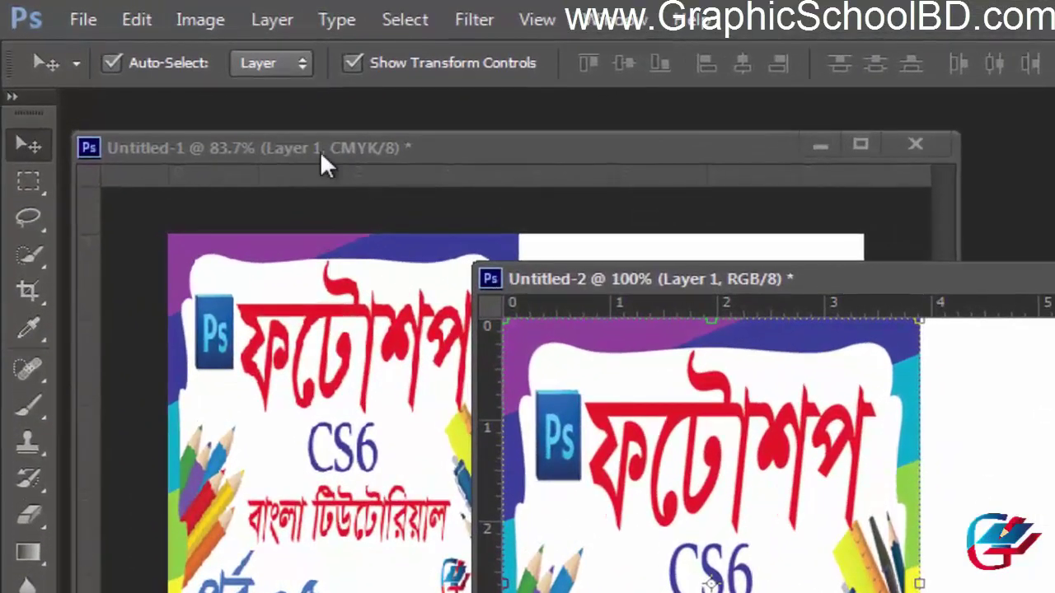
{"action": "left_click", "coordinate": [259, 96]}
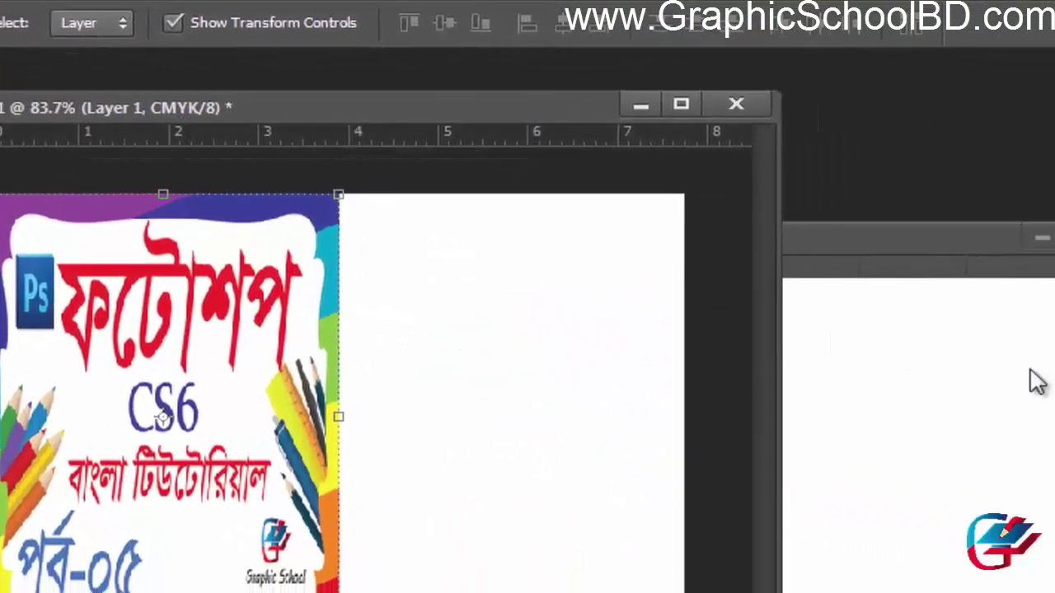
{"action": "left_click", "coordinate": [1037, 381]}
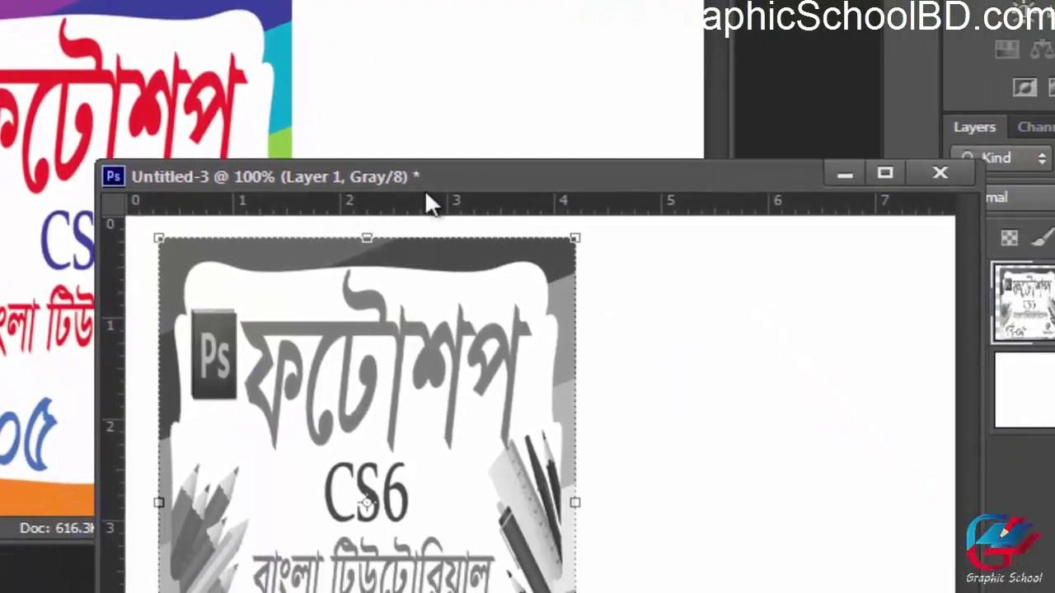
{"action": "left_click_drag", "start_coordinate": [483, 372], "coordinate": [464, 377]}
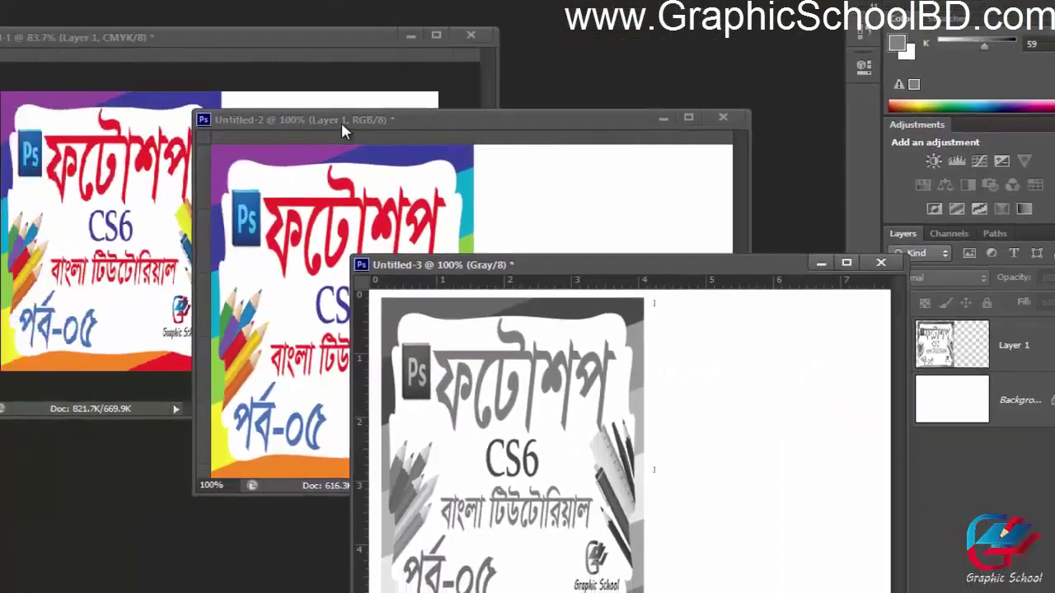
{"action": "left_click", "coordinate": [200, 15]}
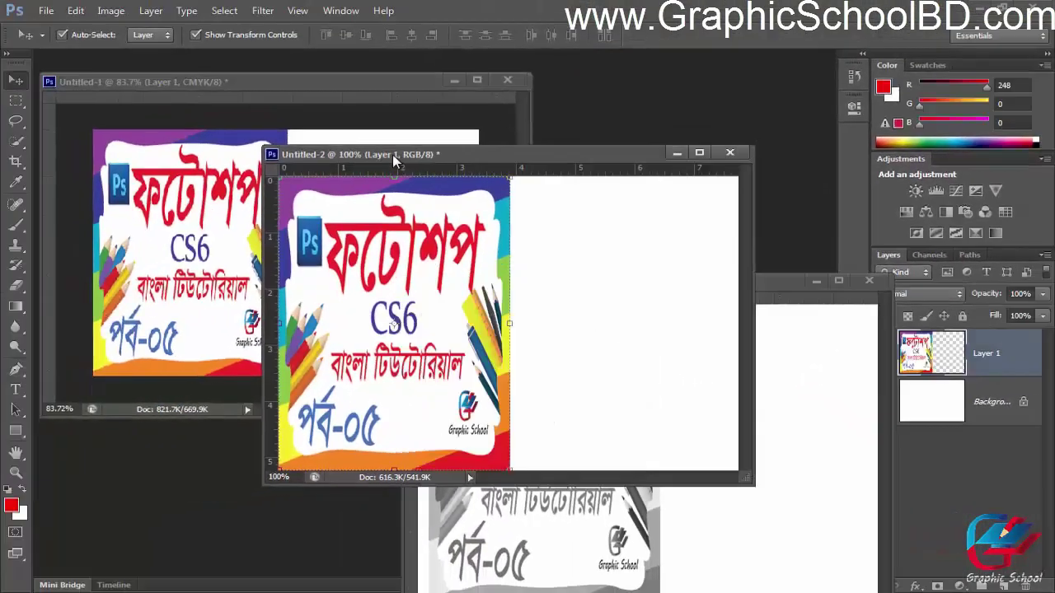
Bring the CMYK, grayscale and RGB documents forward, and compare the channel lists of the RGB and grayscale documents.
{"action": "left_click", "coordinate": [375, 94]}
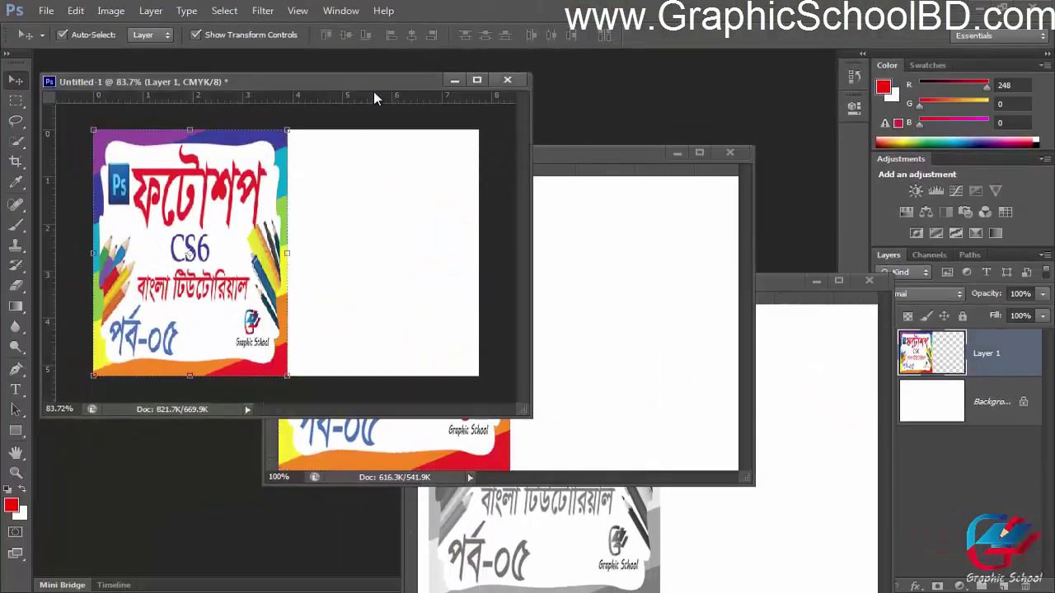
{"action": "left_click", "coordinate": [788, 286]}
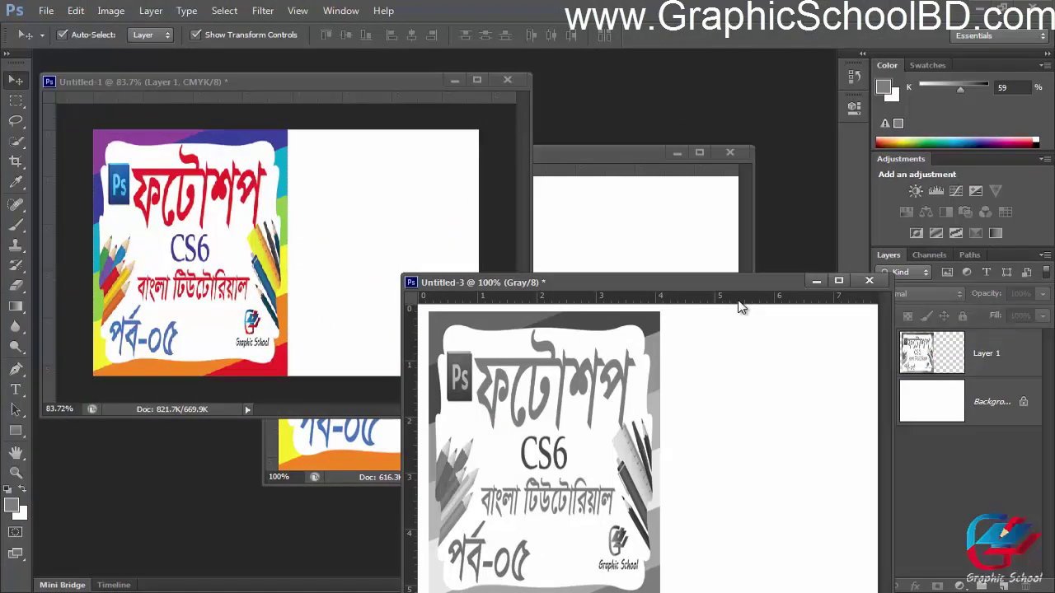
{"action": "left_click", "coordinate": [554, 189]}
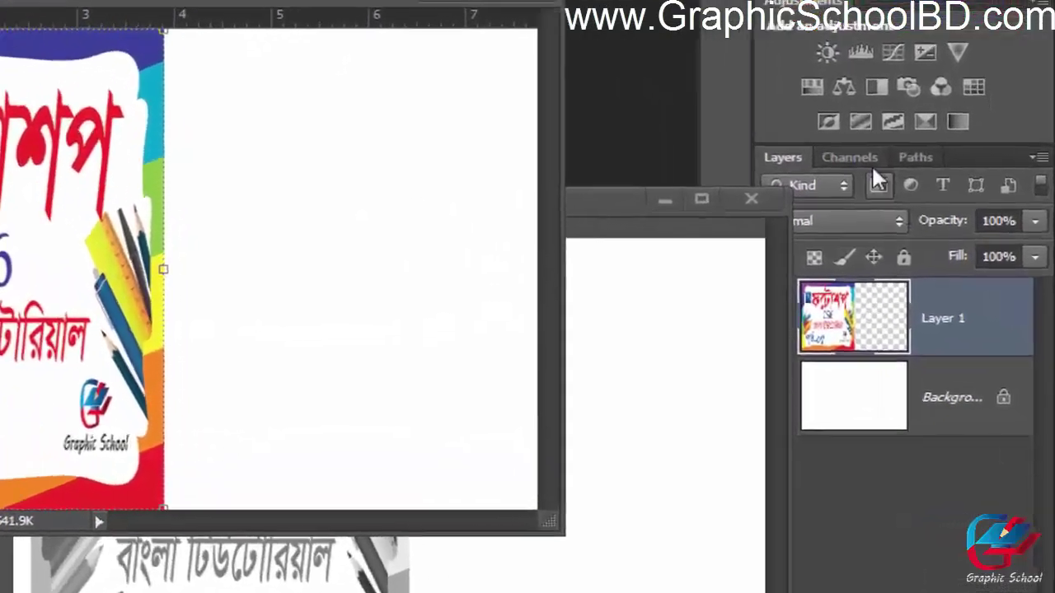
{"action": "left_click", "coordinate": [929, 255]}
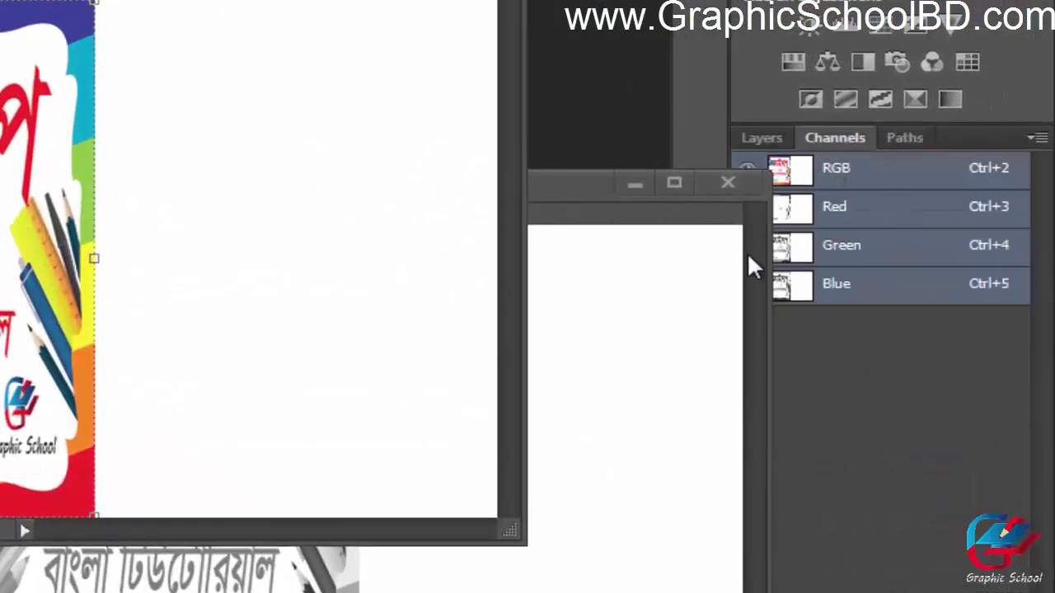
{"action": "left_click_drag", "start_coordinate": [606, 200], "coordinate": [412, 233]}
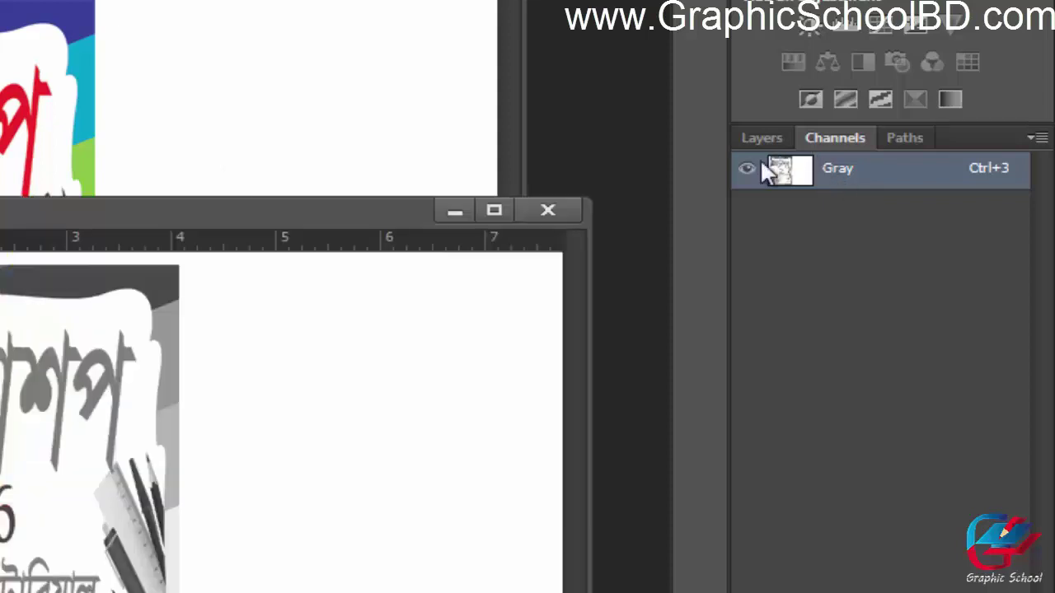
{"action": "left_click_drag", "start_coordinate": [90, 210], "coordinate": [132, 93]}
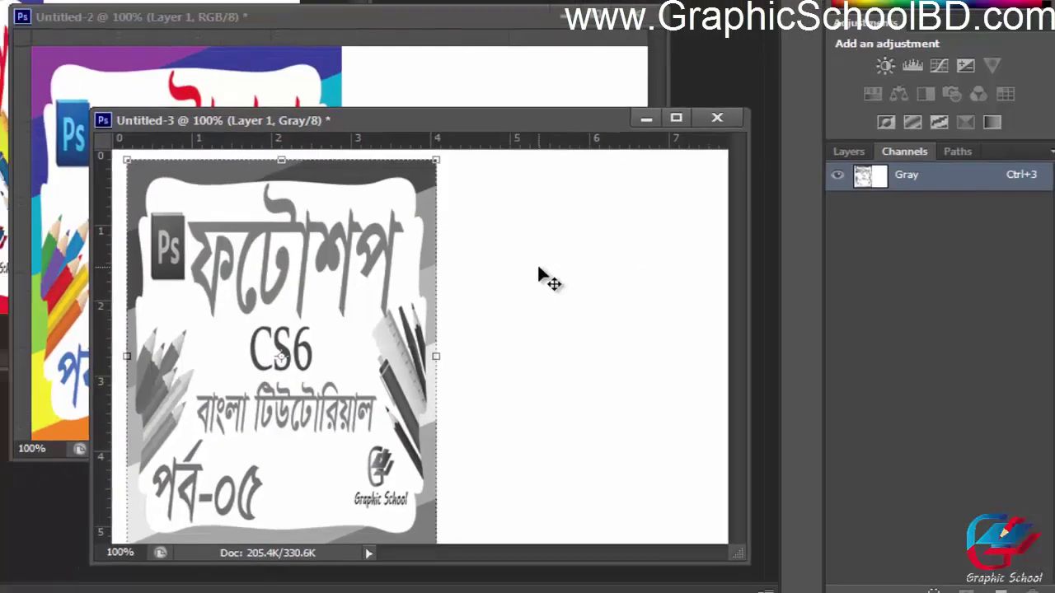
{"action": "left_click_drag", "start_coordinate": [909, 181], "coordinate": [363, 229]}
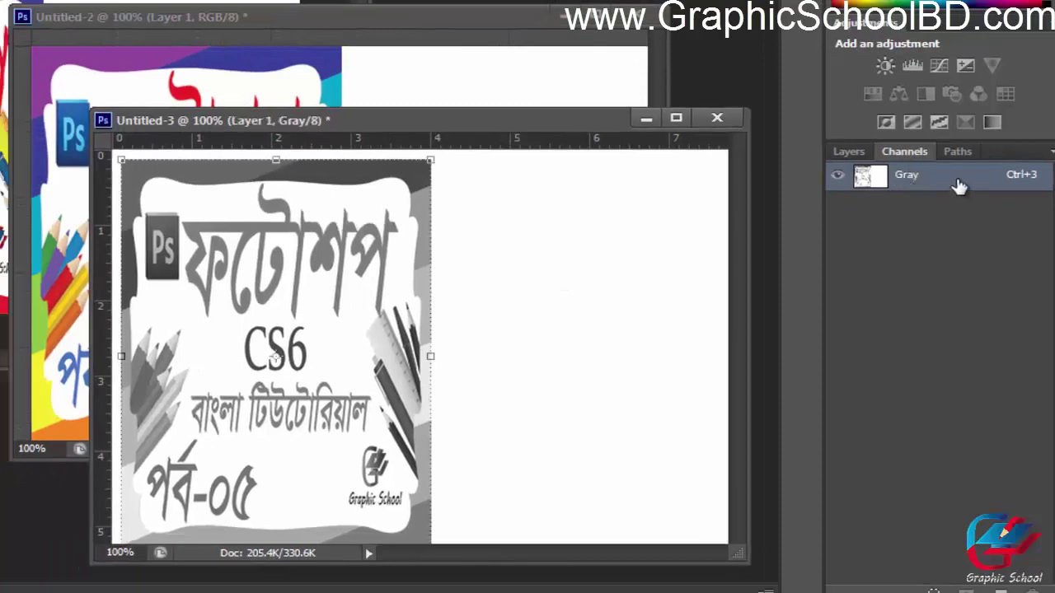
View the RGB document's Red, Green and Blue channels individually, and return to the composite RGB channel.
{"action": "left_click", "coordinate": [234, 70]}
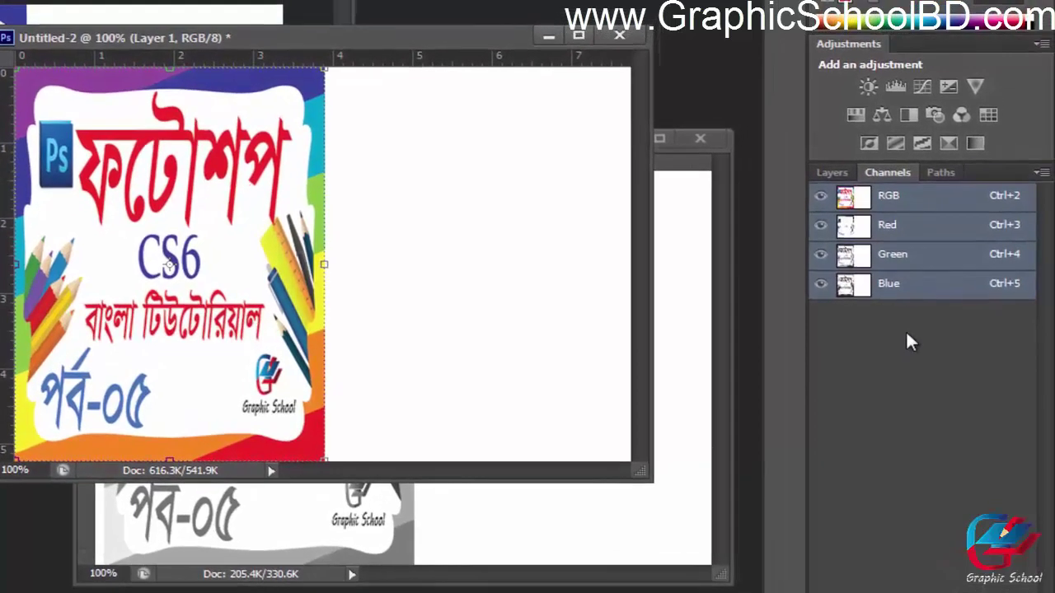
{"action": "left_click", "coordinate": [901, 230]}
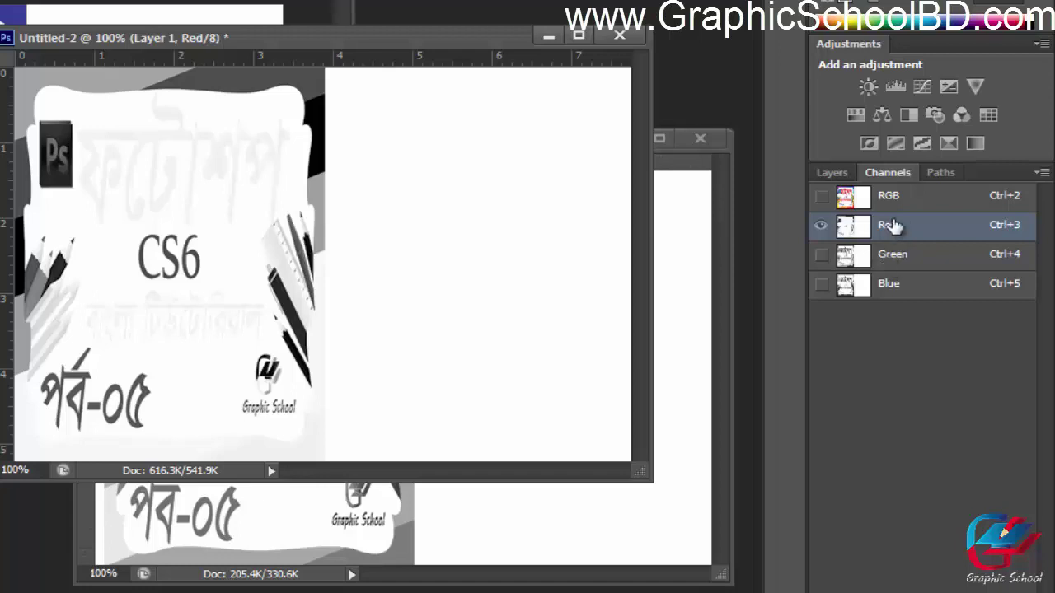
{"action": "left_click", "coordinate": [901, 257]}
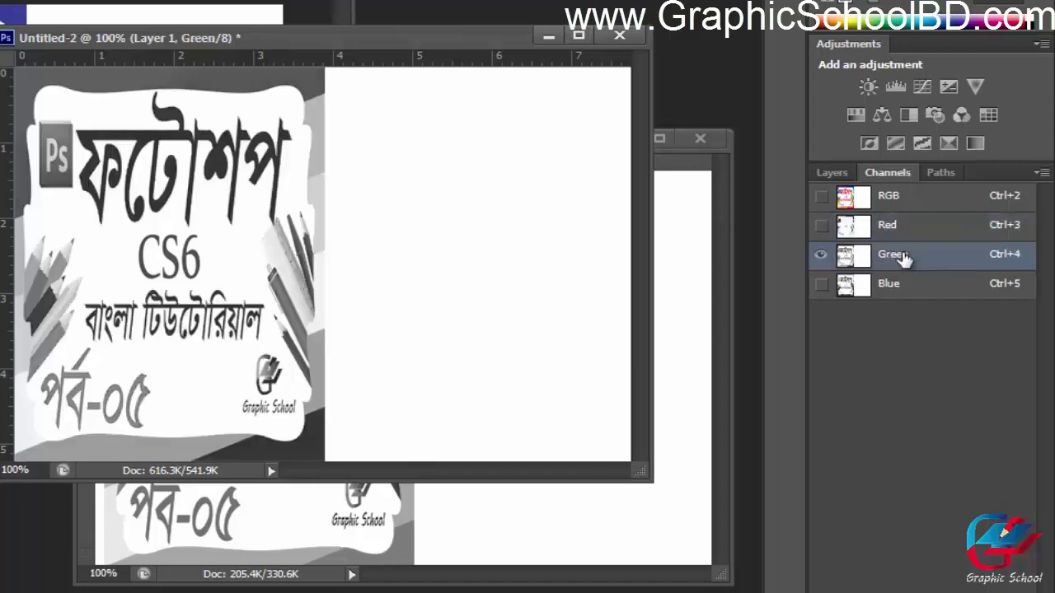
{"action": "left_click", "coordinate": [894, 289]}
{"action": "left_click", "coordinate": [898, 228]}
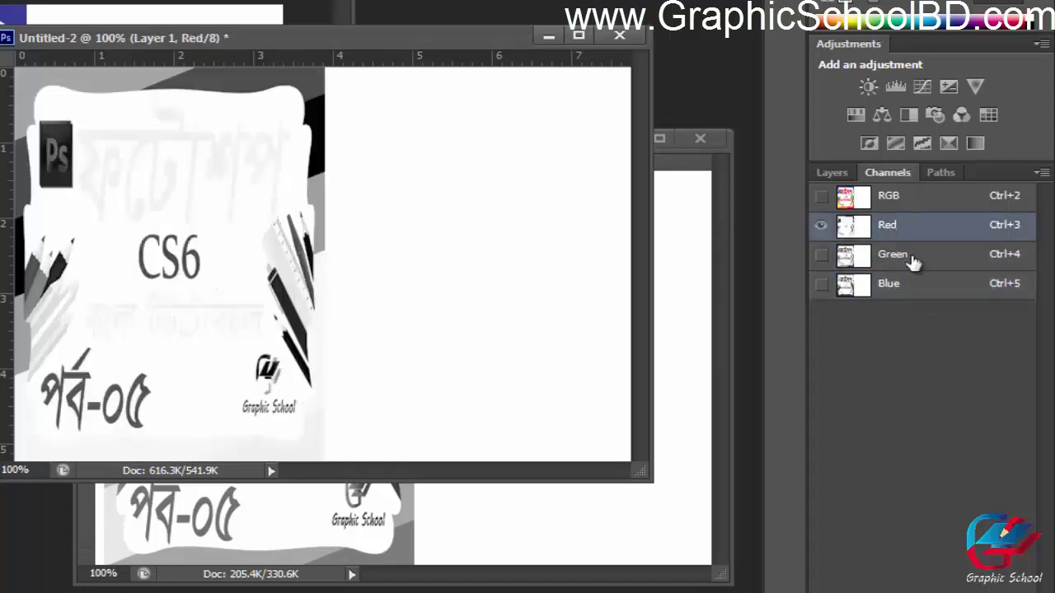
{"action": "left_click", "coordinate": [911, 258]}
{"action": "left_click", "coordinate": [907, 288]}
{"action": "left_click", "coordinate": [890, 198]}
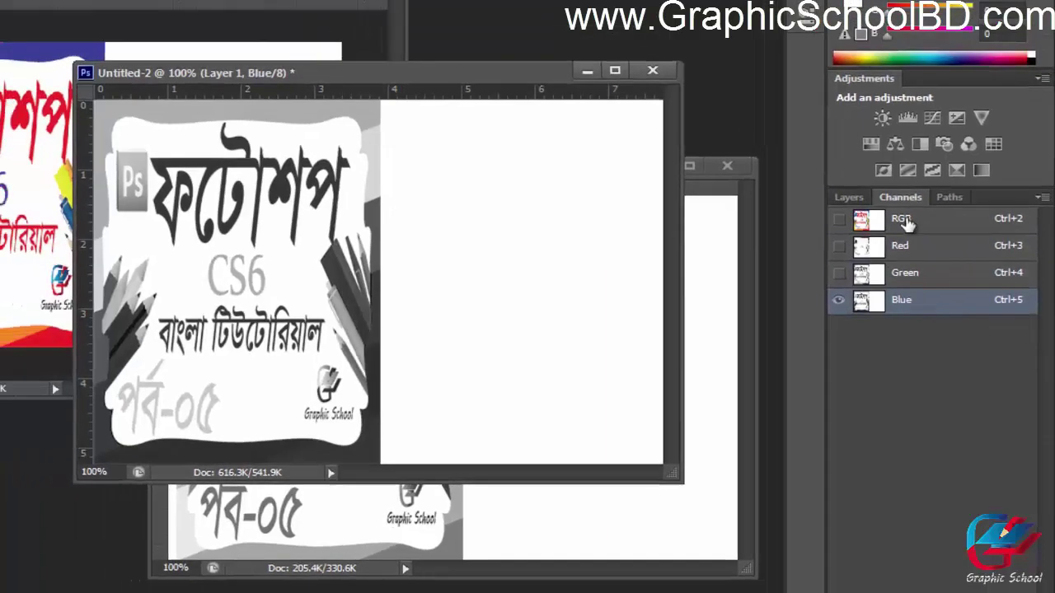
View the CMYK document's Black, Yellow, Magenta and Cyan channels one at a time.
{"action": "left_click", "coordinate": [241, 117]}
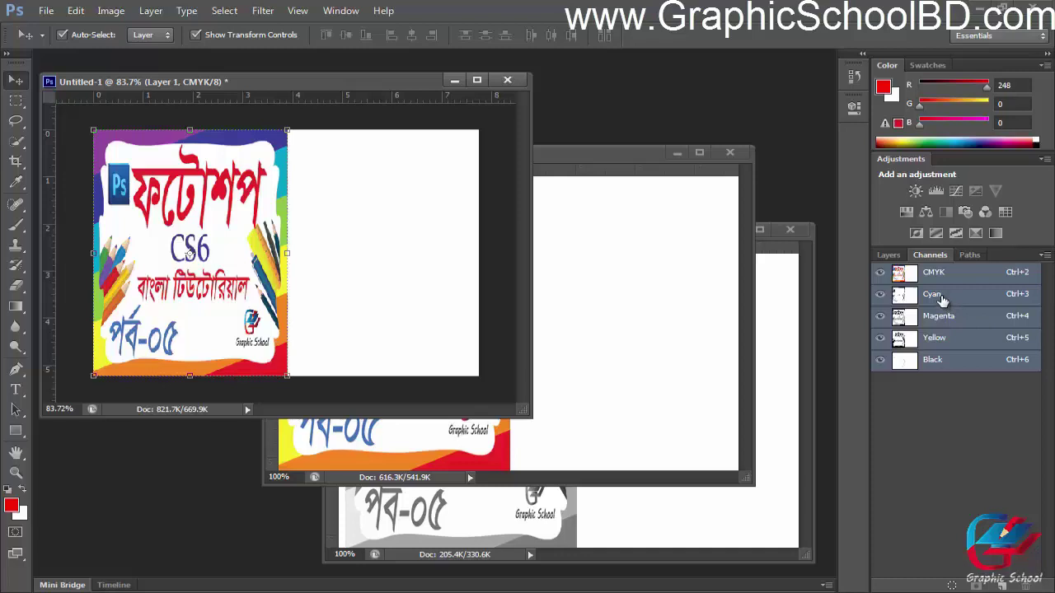
{"action": "left_click", "coordinate": [956, 363]}
{"action": "left_click", "coordinate": [950, 341]}
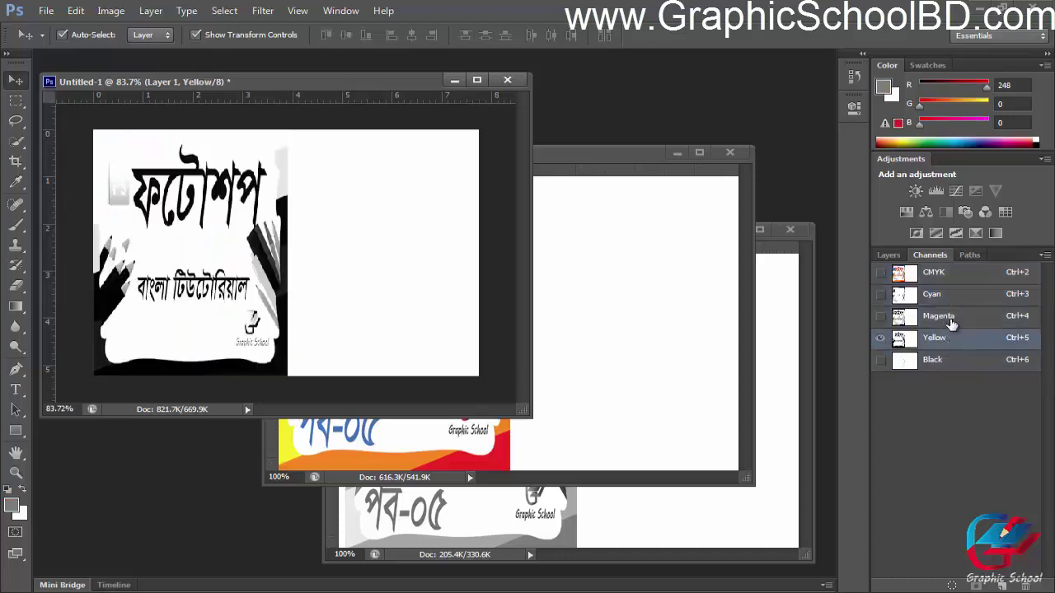
{"action": "left_click", "coordinate": [940, 316]}
{"action": "left_click", "coordinate": [934, 294]}
{"action": "left_click", "coordinate": [450, 138]}
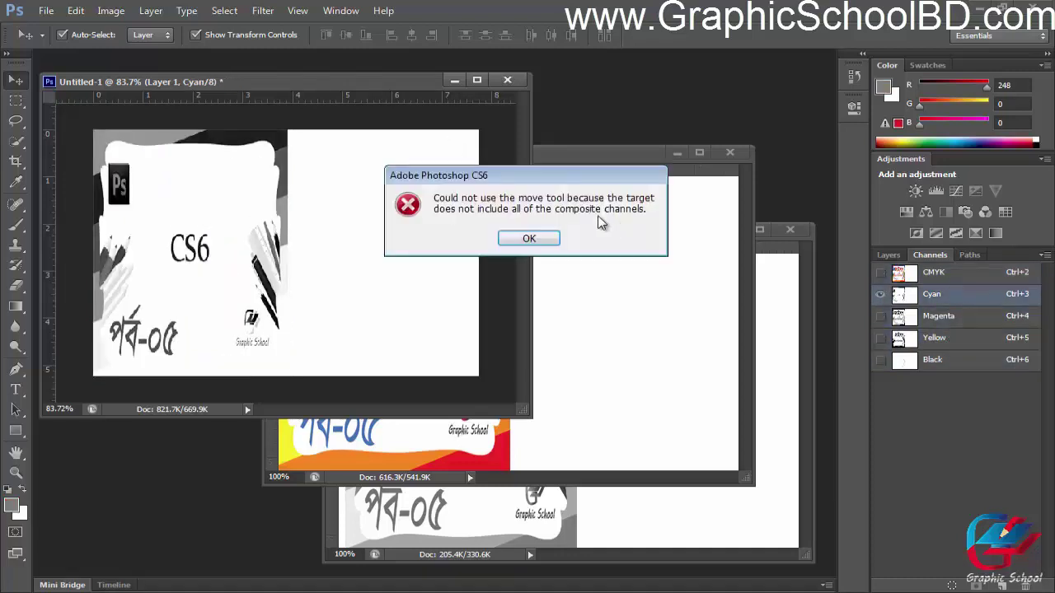
{"action": "left_click", "coordinate": [541, 241]}
Bring the RGB and grayscale documents forward, and return the CMYK document to its composite CMYK channel.
{"action": "left_click", "coordinate": [619, 183]}
{"action": "left_click", "coordinate": [775, 327]}
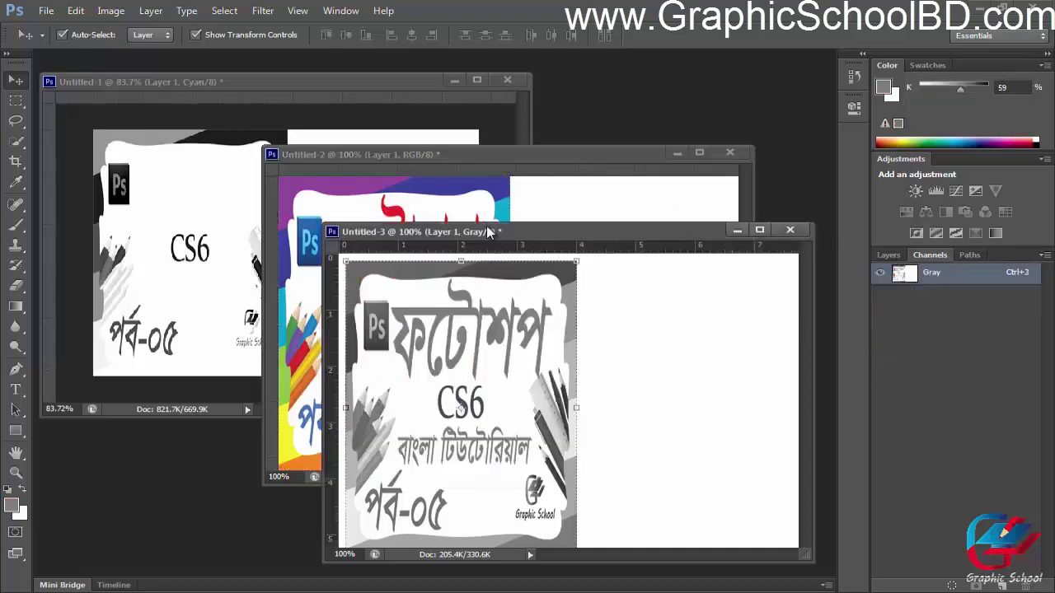
{"action": "left_click", "coordinate": [324, 129]}
{"action": "left_click", "coordinate": [927, 272]}
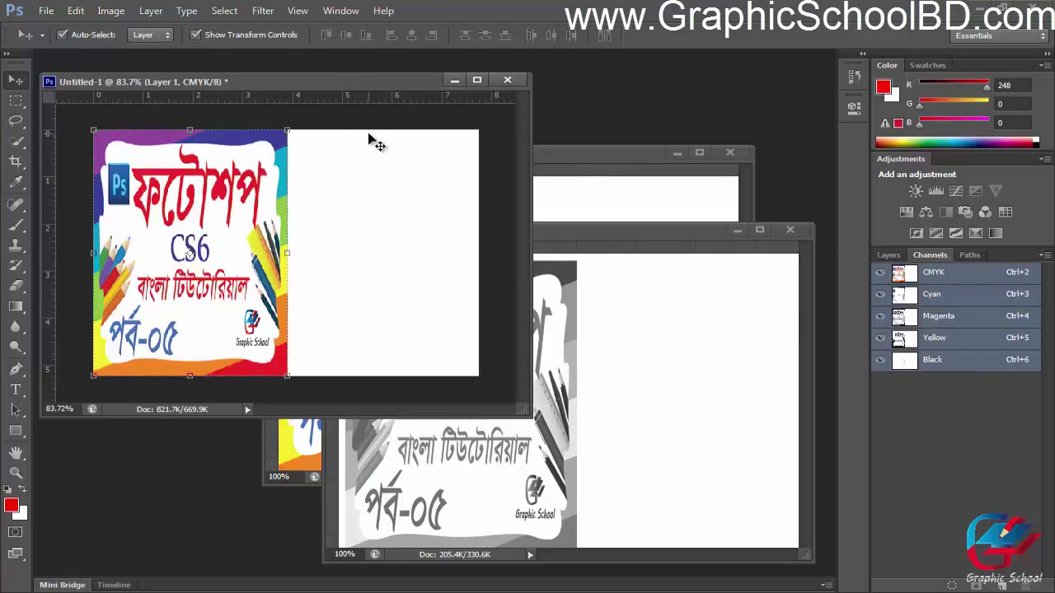
Reposition the CMYK document window and review the colour modes available for converting the document.
{"action": "left_click_drag", "start_coordinate": [292, 82], "coordinate": [484, 134]}
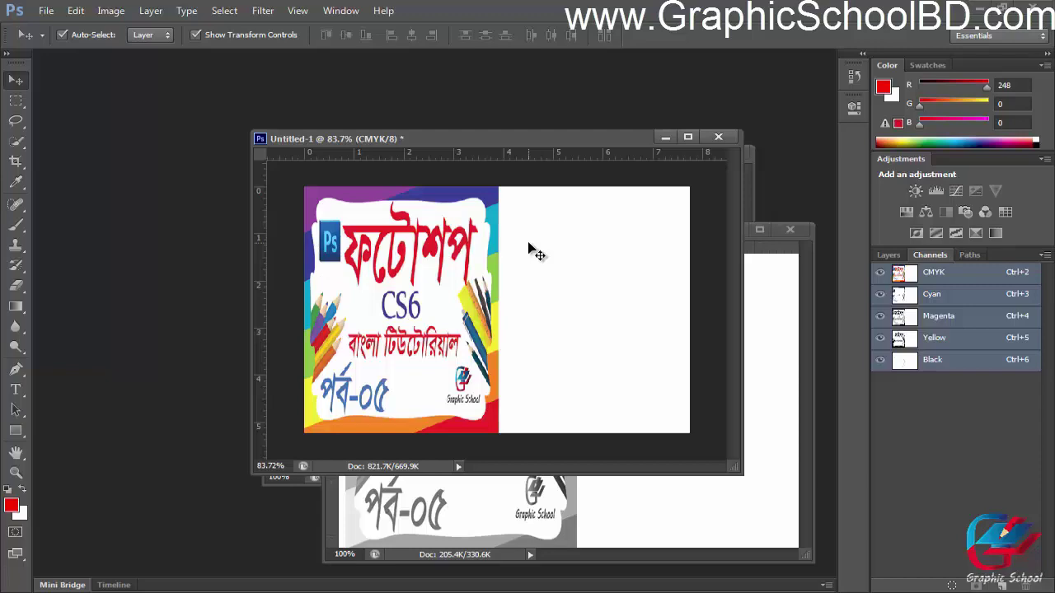
{"action": "left_click_drag", "start_coordinate": [539, 138], "coordinate": [484, 136]}
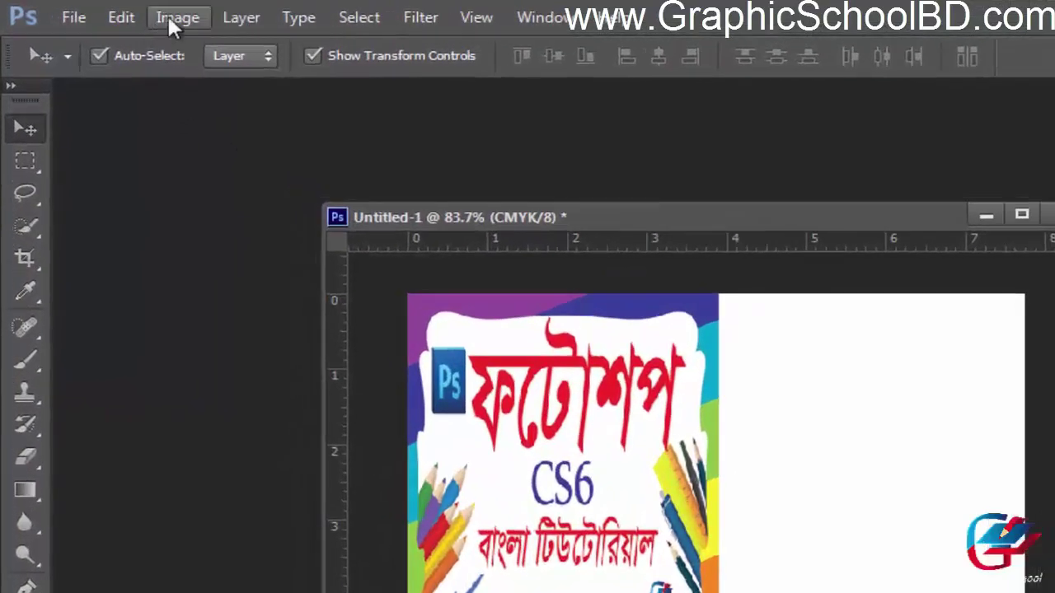
{"action": "left_click", "coordinate": [164, 20]}
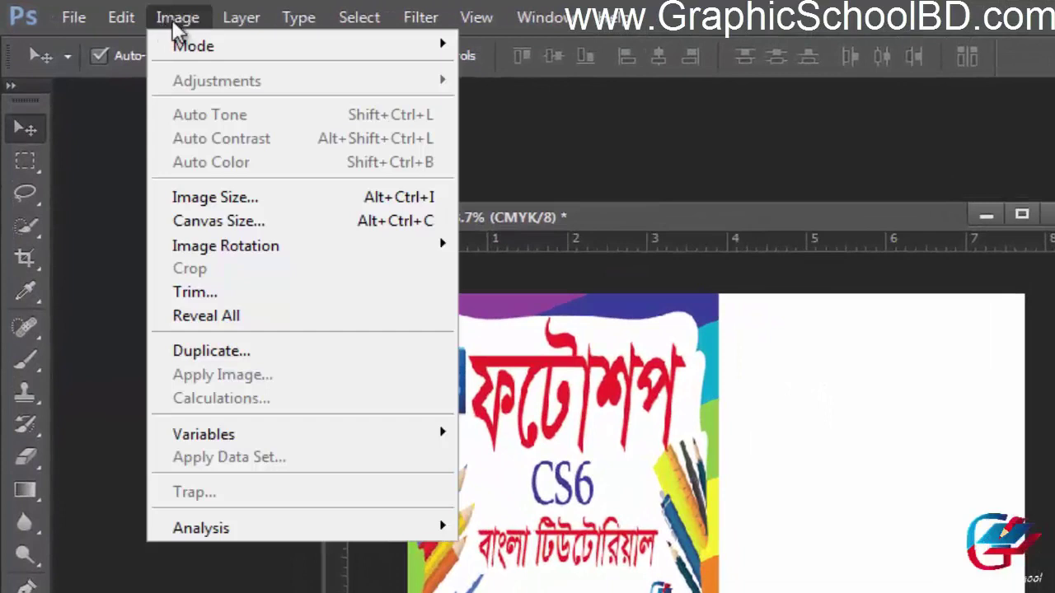
{"action": "mouse_move", "coordinate": [208, 50]}
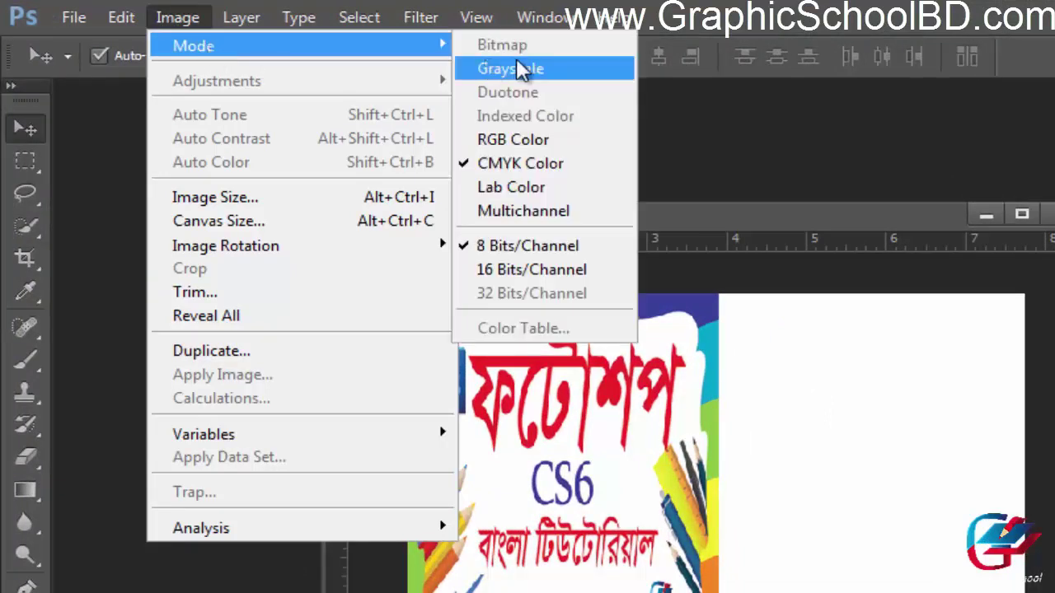
{"action": "left_click", "coordinate": [732, 226]}
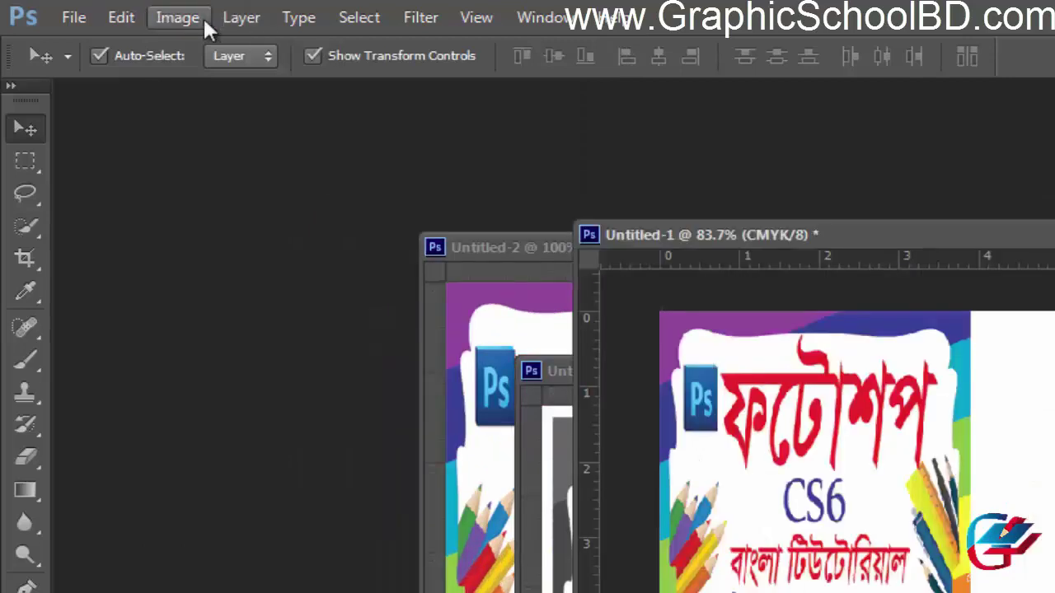
Convert the CMYK document to RGB Color, flattening the image before the mode change.
{"action": "left_click", "coordinate": [203, 17]}
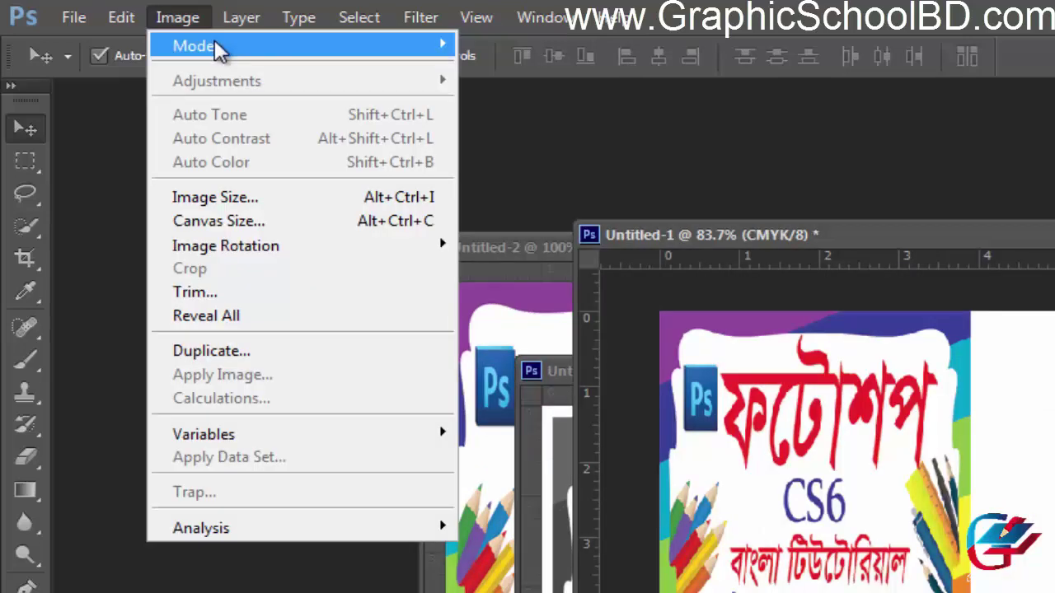
{"action": "mouse_move", "coordinate": [213, 45]}
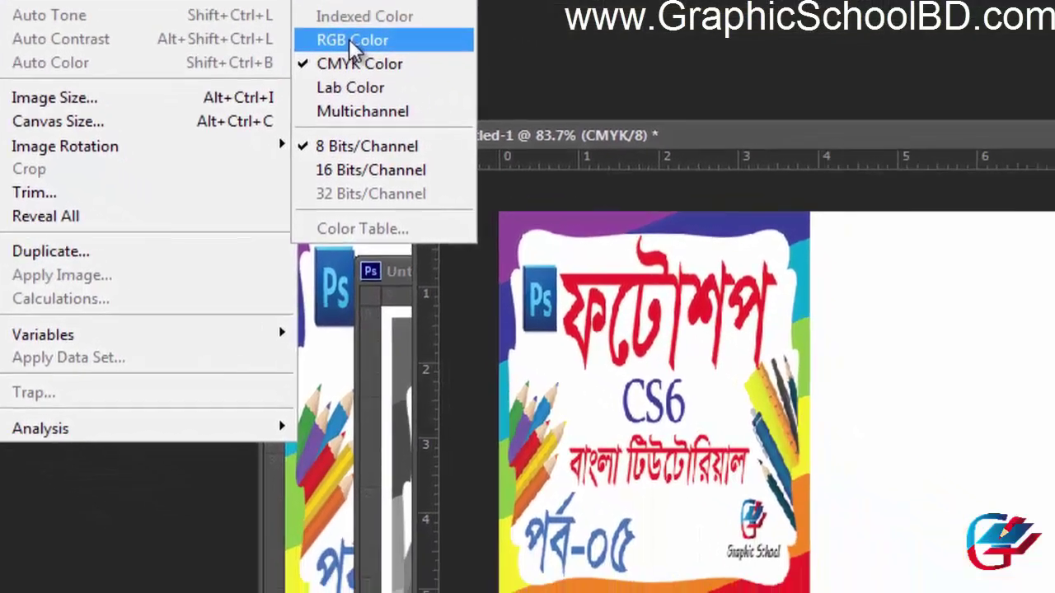
{"action": "left_click", "coordinate": [513, 140]}
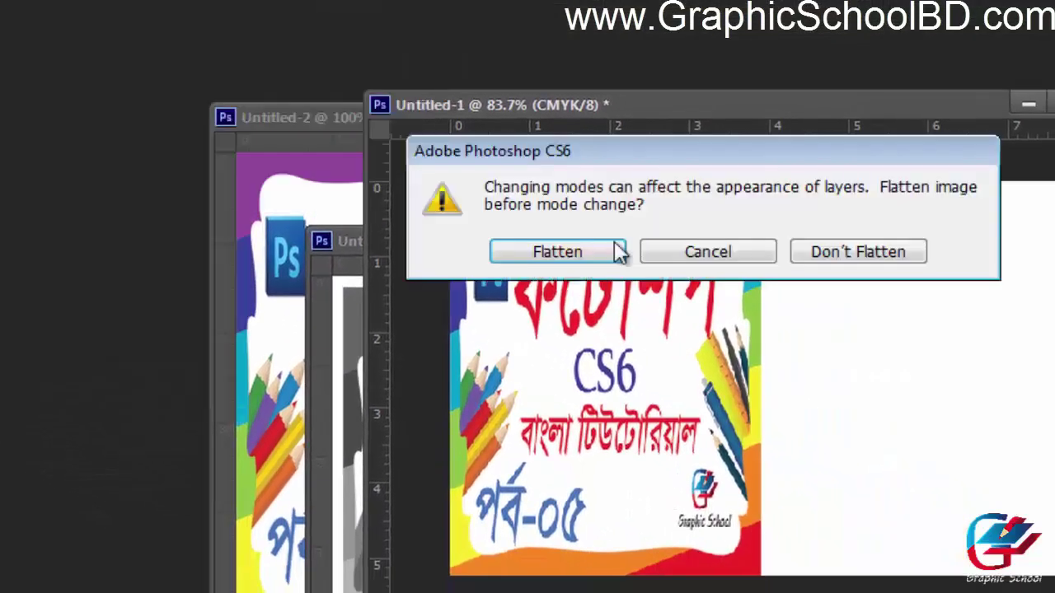
{"action": "left_click", "coordinate": [574, 252]}
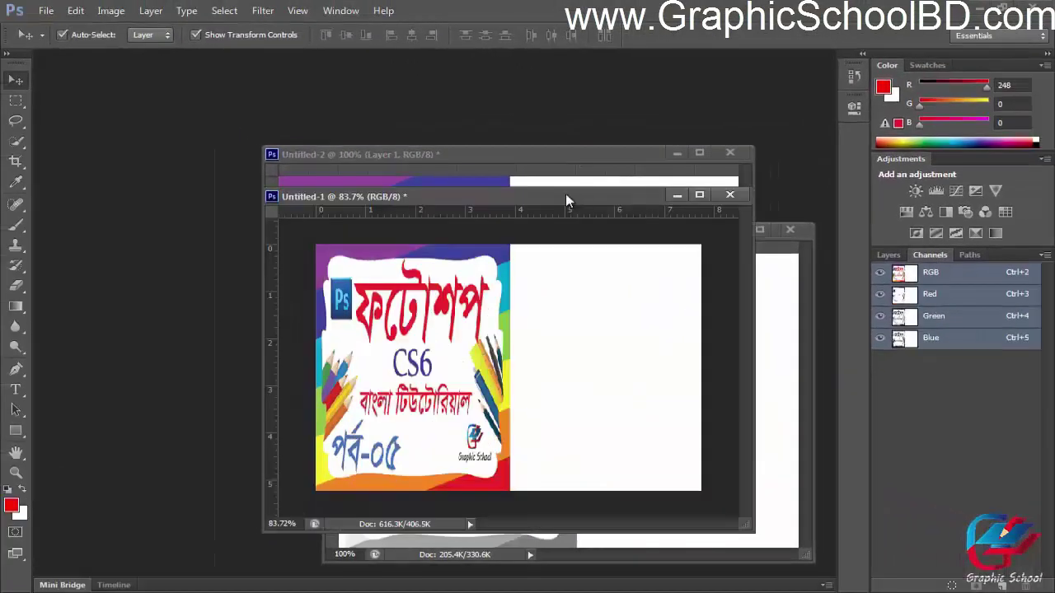
Move the converted document and Untitled-2 windows, bringing each forward to compare their colours in RGB mode.
{"action": "left_click_drag", "start_coordinate": [565, 196], "coordinate": [550, 196]}
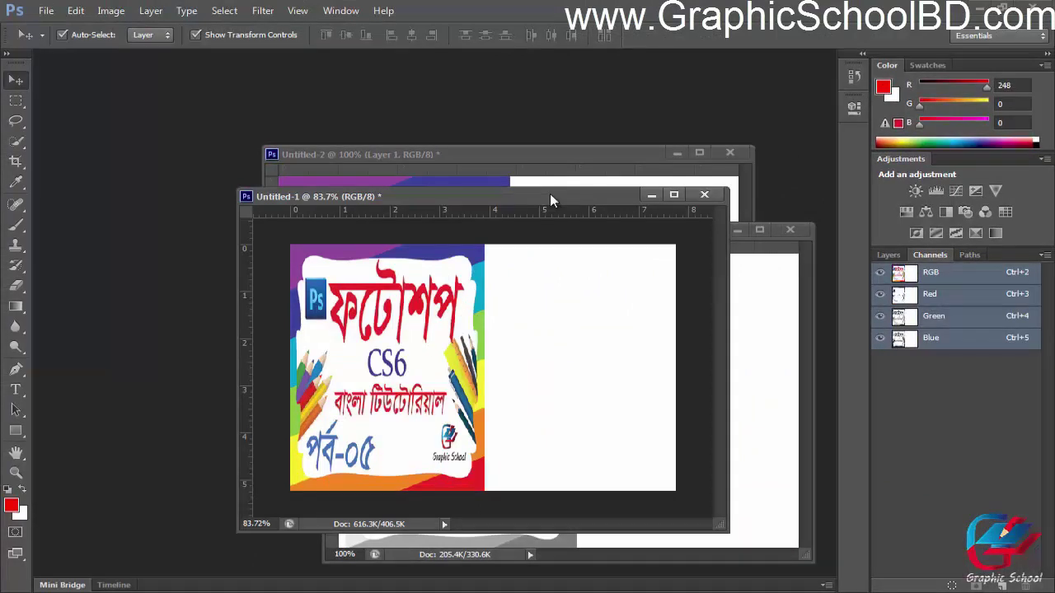
{"action": "left_click_drag", "start_coordinate": [470, 198], "coordinate": [407, 195]}
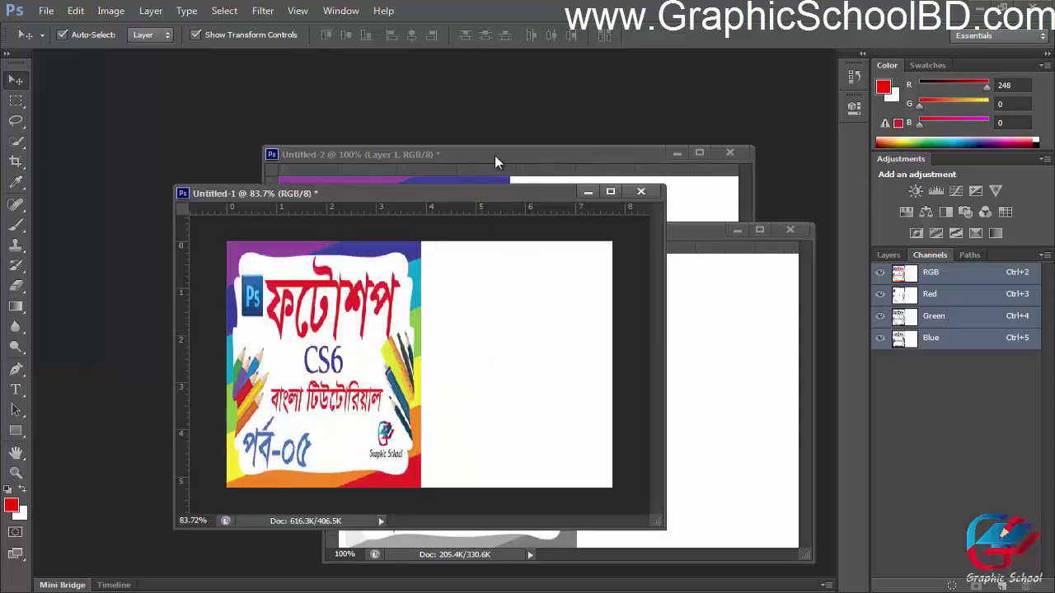
{"action": "left_click", "coordinate": [494, 155]}
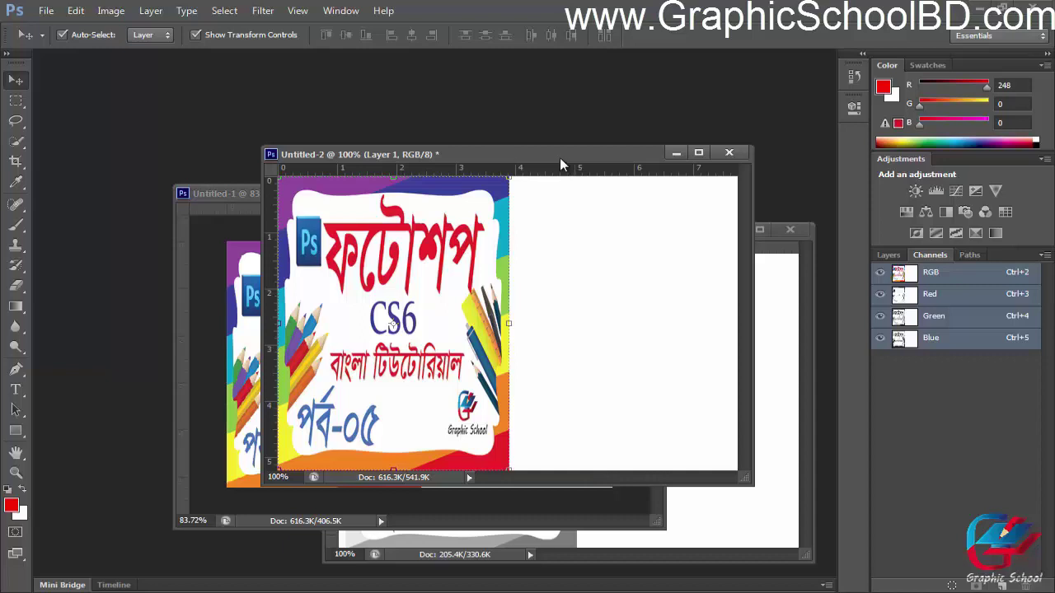
{"action": "left_click_drag", "start_coordinate": [561, 160], "coordinate": [556, 160]}
{"action": "left_click", "coordinate": [237, 193]}
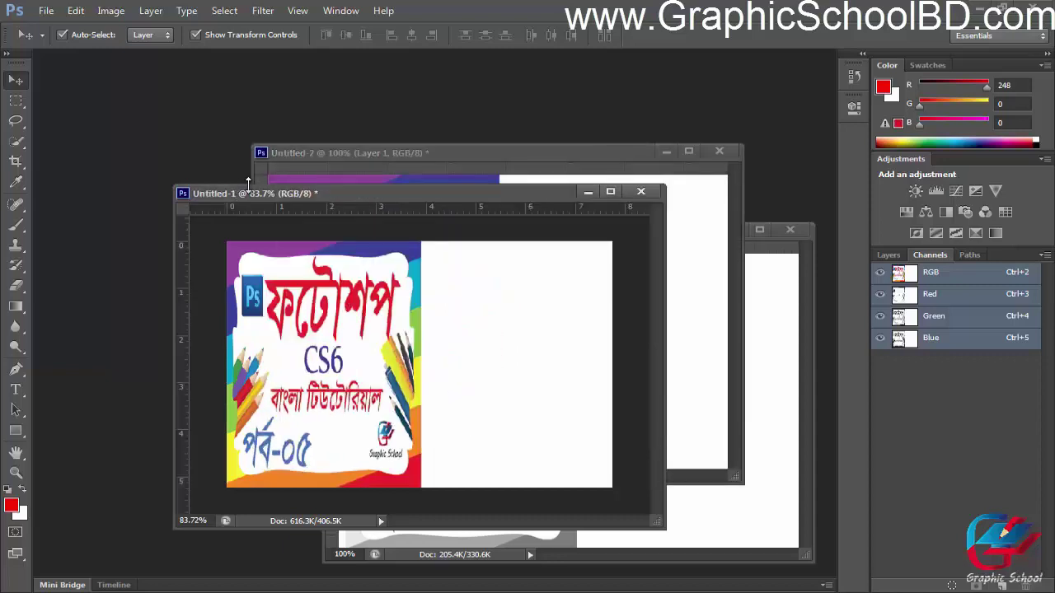
{"action": "left_click_drag", "start_coordinate": [376, 195], "coordinate": [367, 192]}
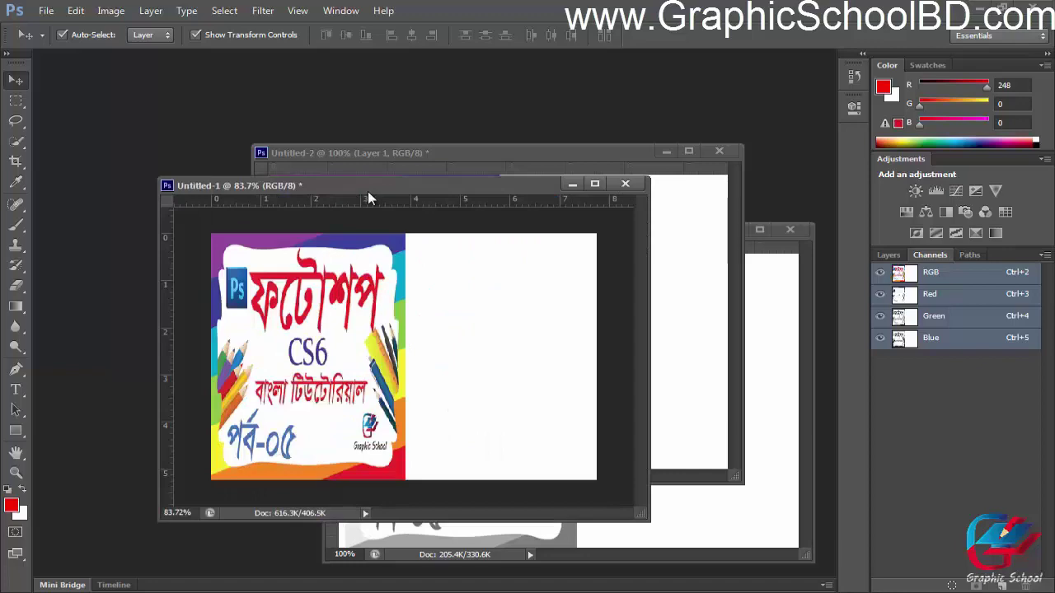